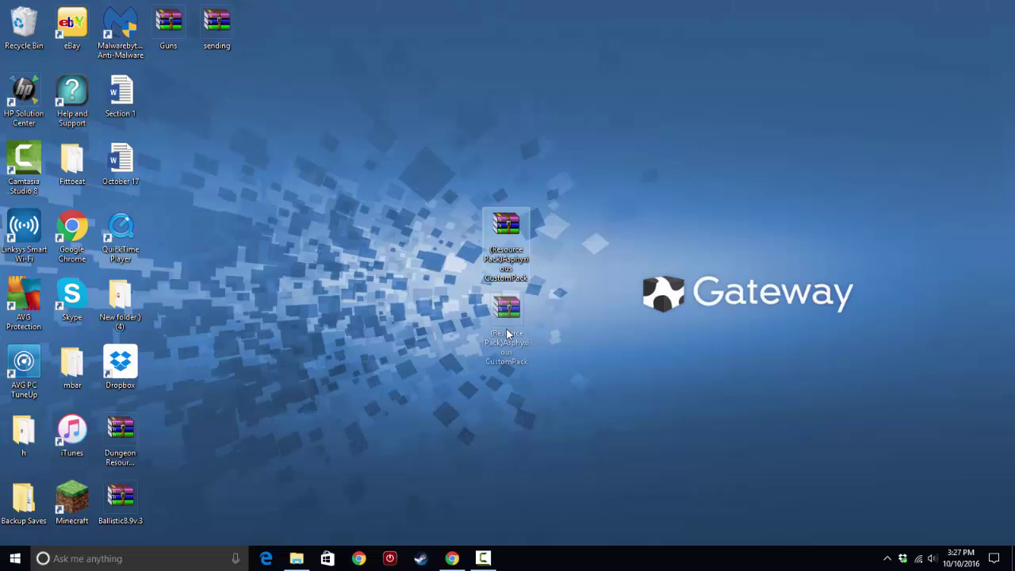
pyautogui.moveTo(508, 333); pyautogui.dragTo(508, 334)
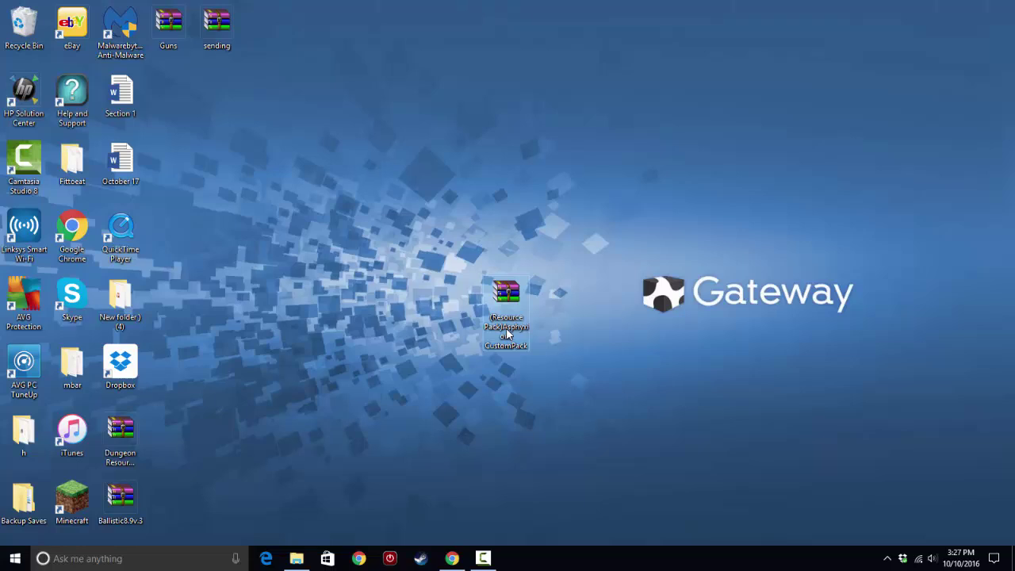
pyautogui.moveTo(507, 334); pyautogui.dragTo(502, 241)
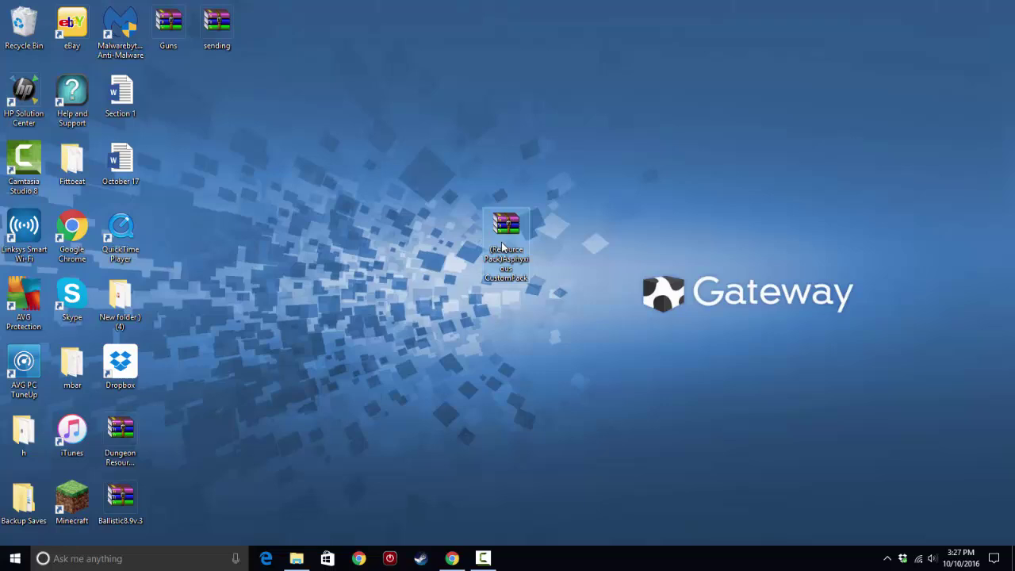
pyautogui.moveTo(526, 233)
pyautogui.moveTo(501, 210); pyautogui.dragTo(514, 231)
pyautogui.rightClick(507, 230)
pyautogui.click(539, 519)
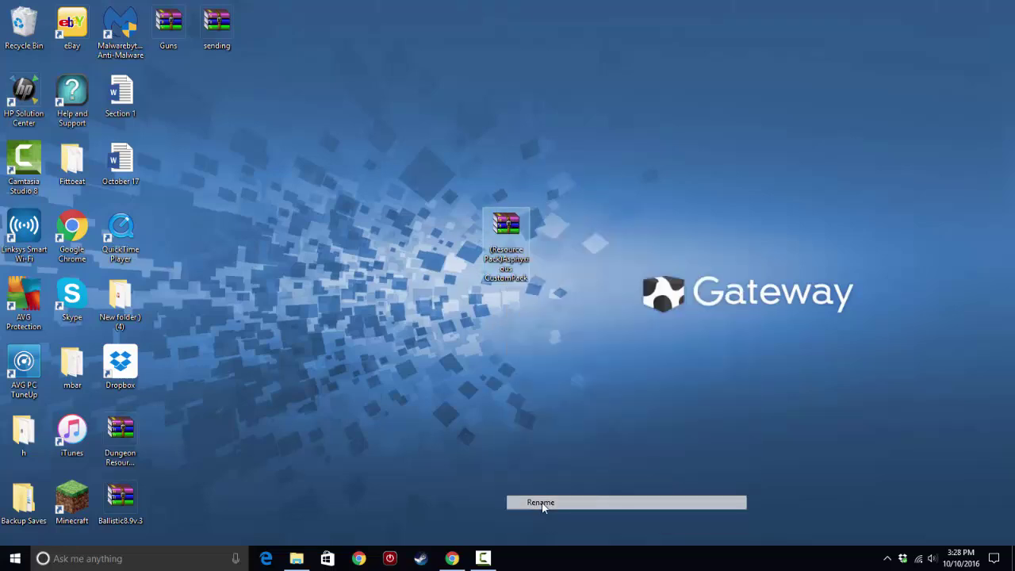
pyautogui.click(530, 277)
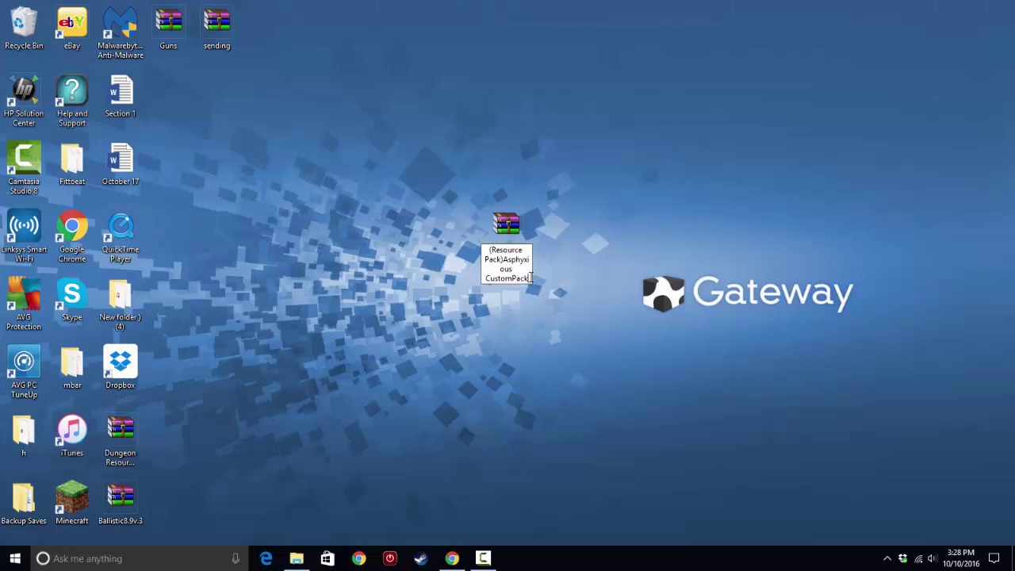
pyautogui.press('Return')
# Duplicate the (Resource Pack)Asphyxious CustomPack archive on the desktop and set the original aside with the other desktop icons.
pyautogui.rightClick(510, 240)
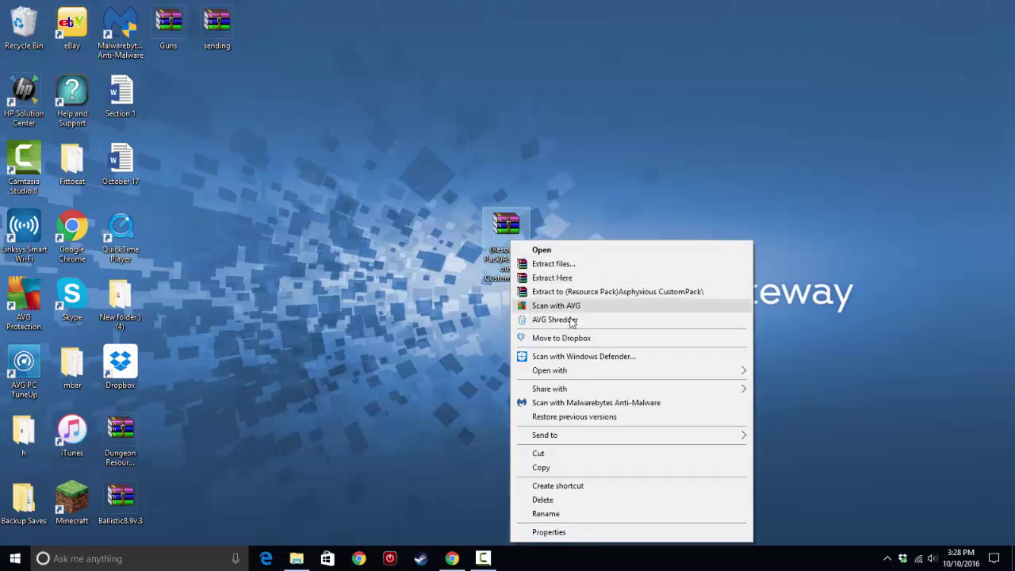
pyautogui.click(496, 227)
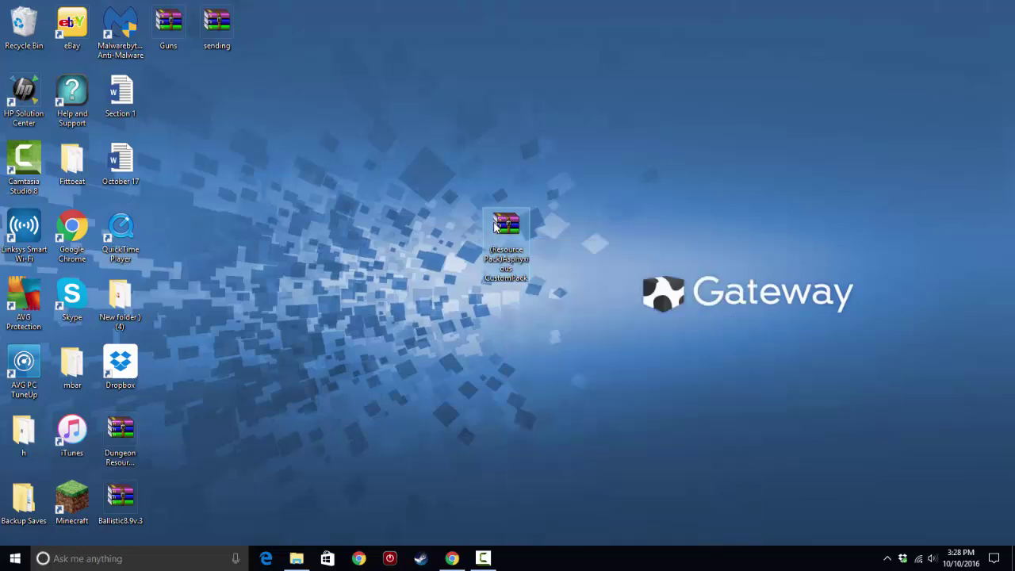
pyautogui.hotkey('ctrl', 'c')
pyautogui.hotkey('ctrl', 'v')
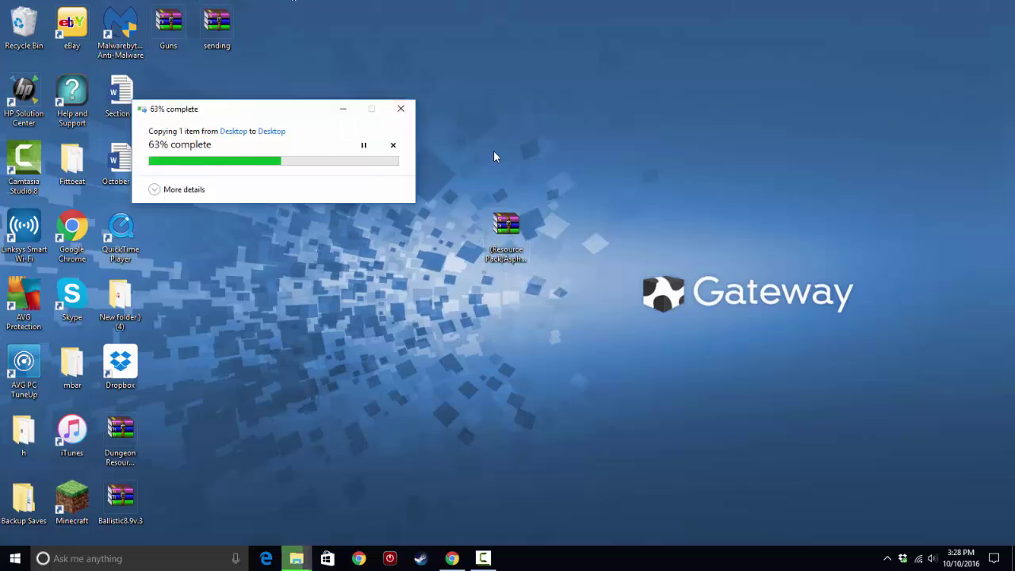
pyautogui.moveTo(168, 99); pyautogui.dragTo(511, 171)
pyautogui.moveTo(506, 230); pyautogui.dragTo(177, 117)
# Rename the copied resource pack archive to SCARY 1.11.
pyautogui.doubleClick(512, 174)
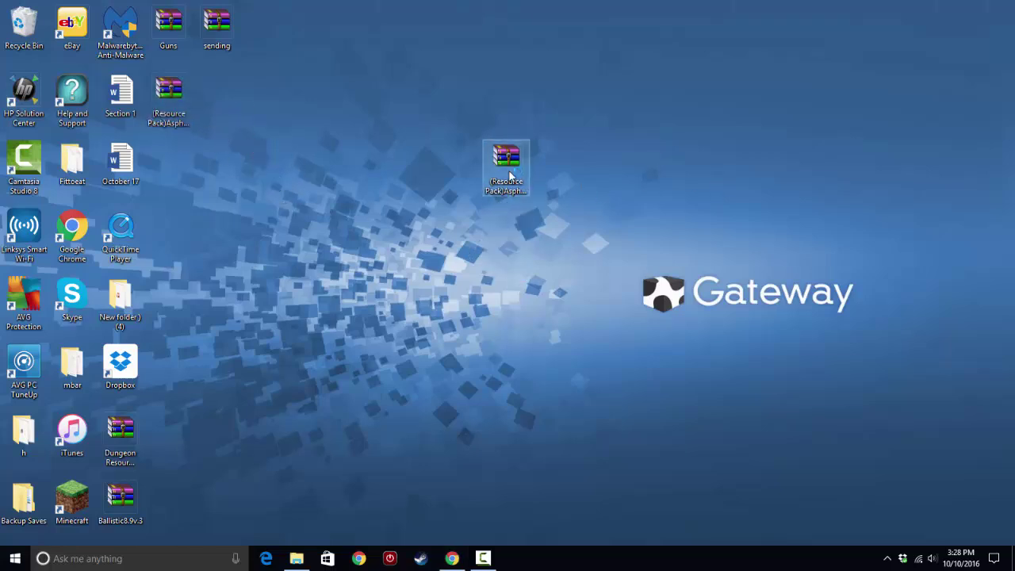
pyautogui.click(603, 75)
pyautogui.rightClick(528, 172)
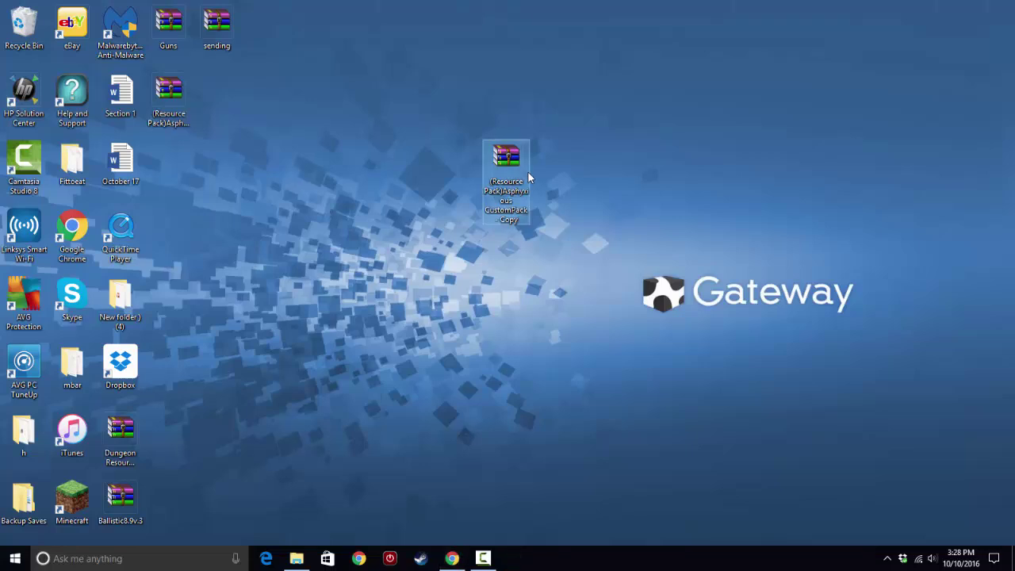
pyautogui.click(562, 446)
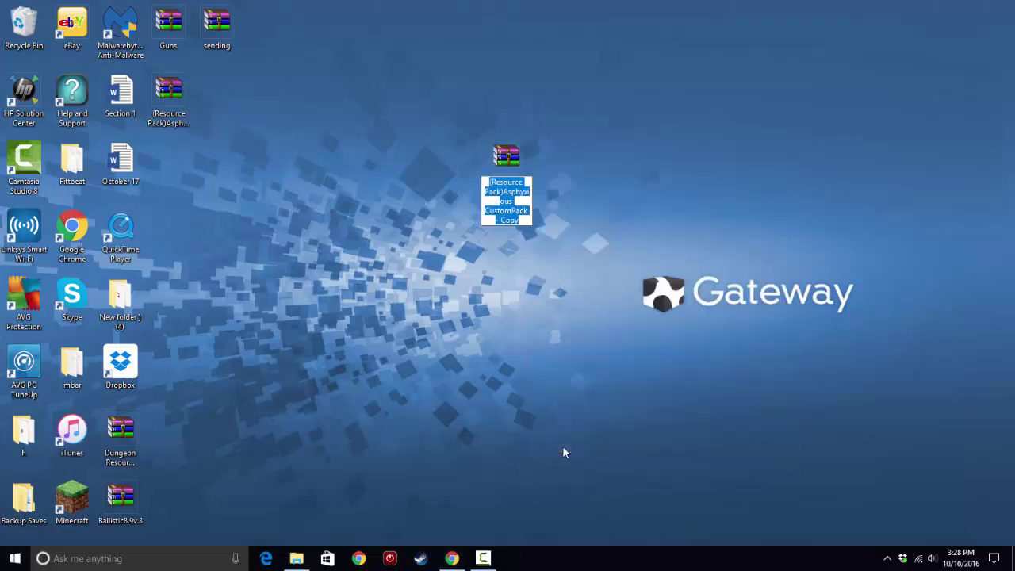
pyautogui.write('scARY 1.11')
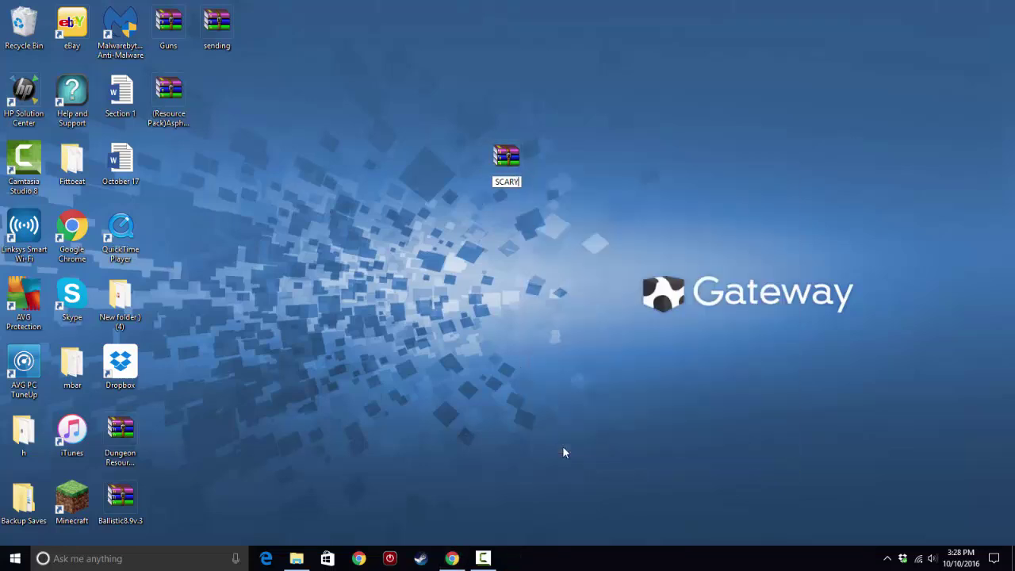
pyautogui.press('Return')
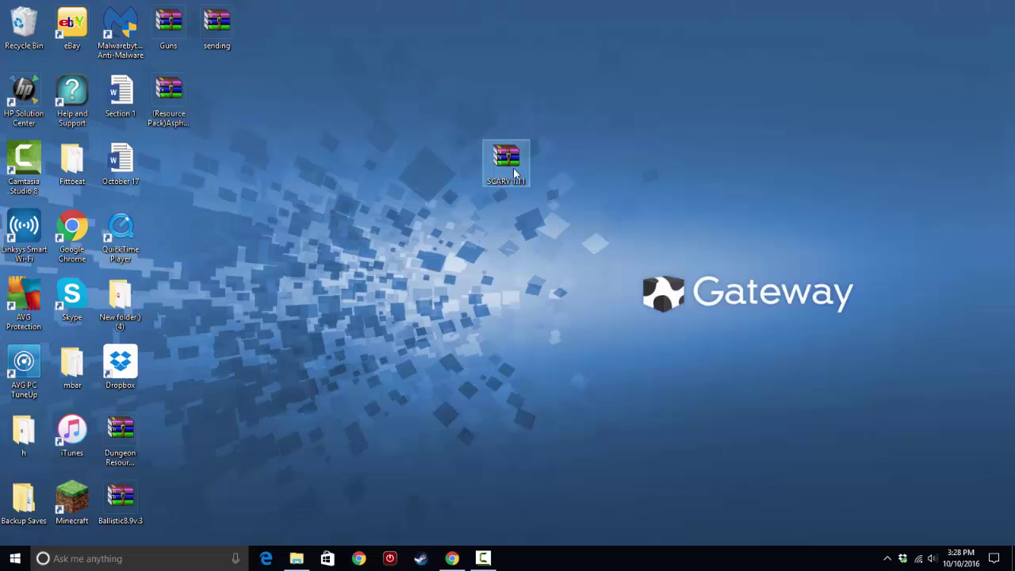
# Open the SCARY 1.11 archive in WinRAR and dismiss the licence purchase reminder.
pyautogui.moveTo(506, 157); pyautogui.dragTo(500, 230)
pyautogui.doubleClick(500, 230)
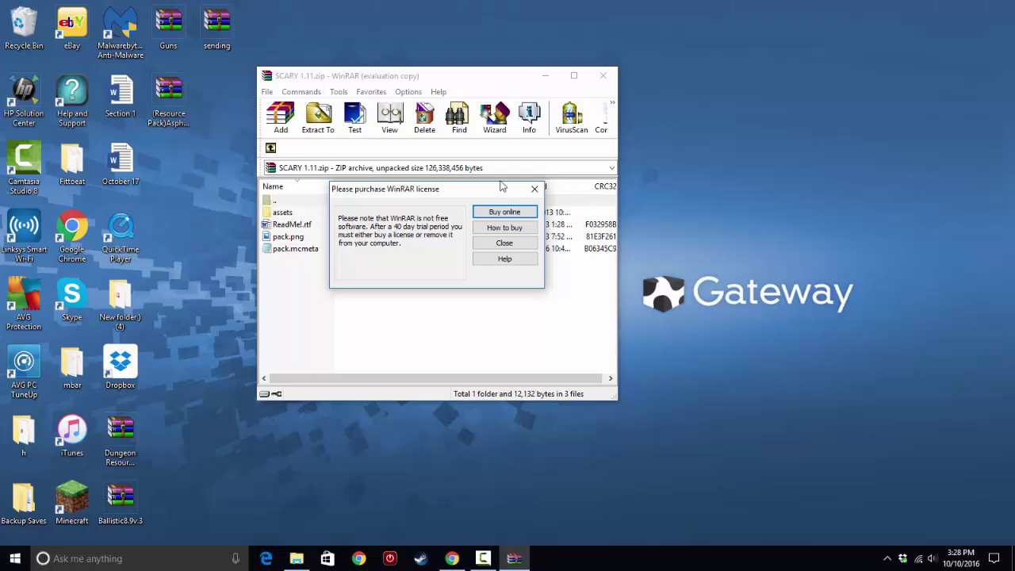
pyautogui.click(533, 190)
pyautogui.click(273, 224)
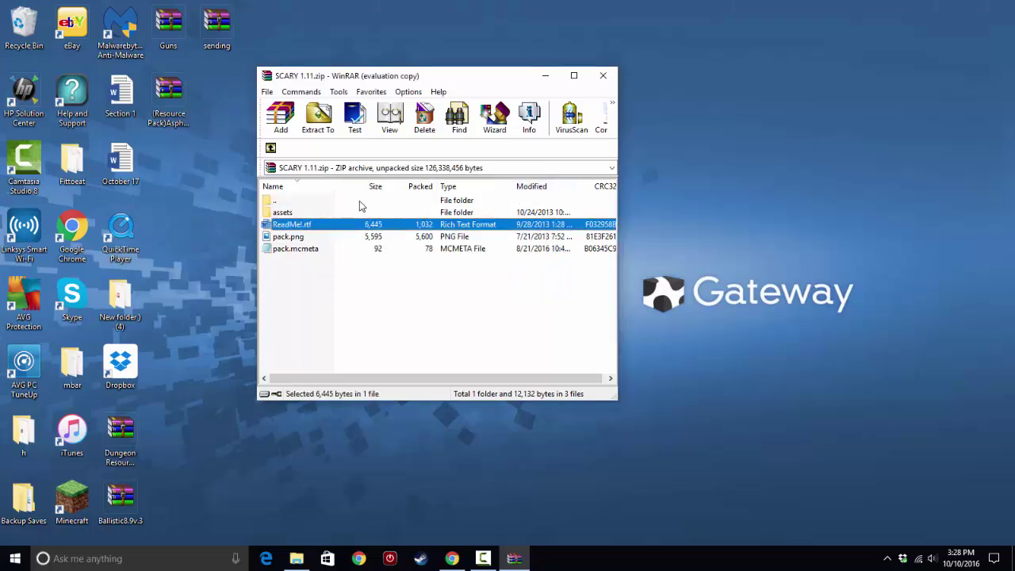
# Set pack_format to 3 in the archive's pack.mcmeta file, save it and update it in the archive.
pyautogui.doubleClick(300, 249)
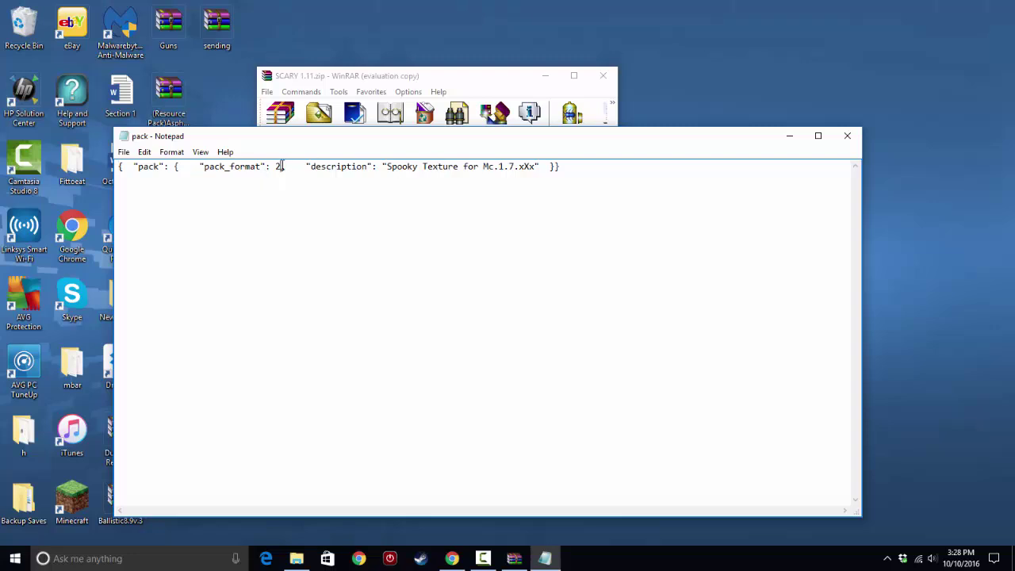
pyautogui.write('3')
pyautogui.click(847, 136)
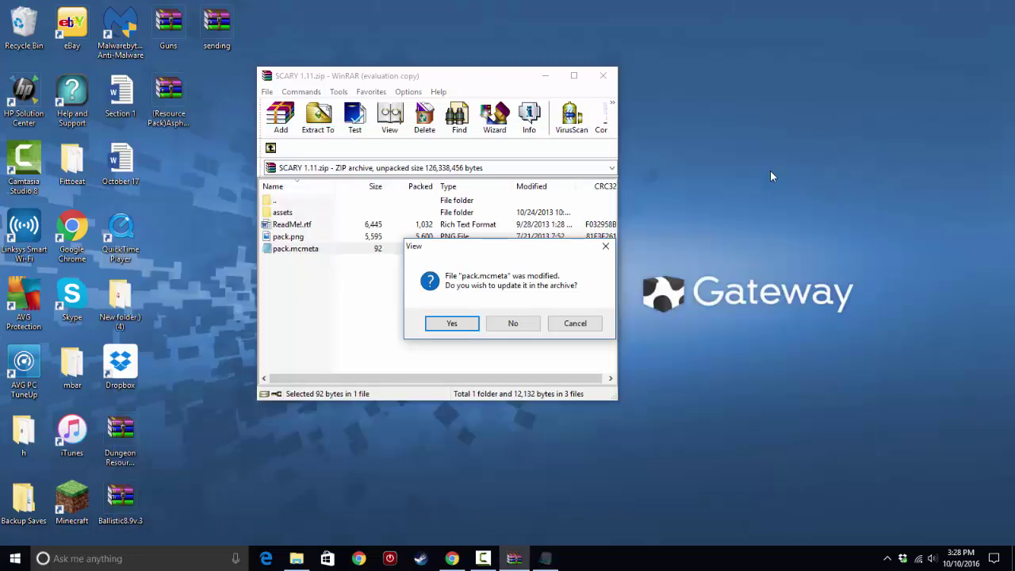
pyautogui.click(446, 323)
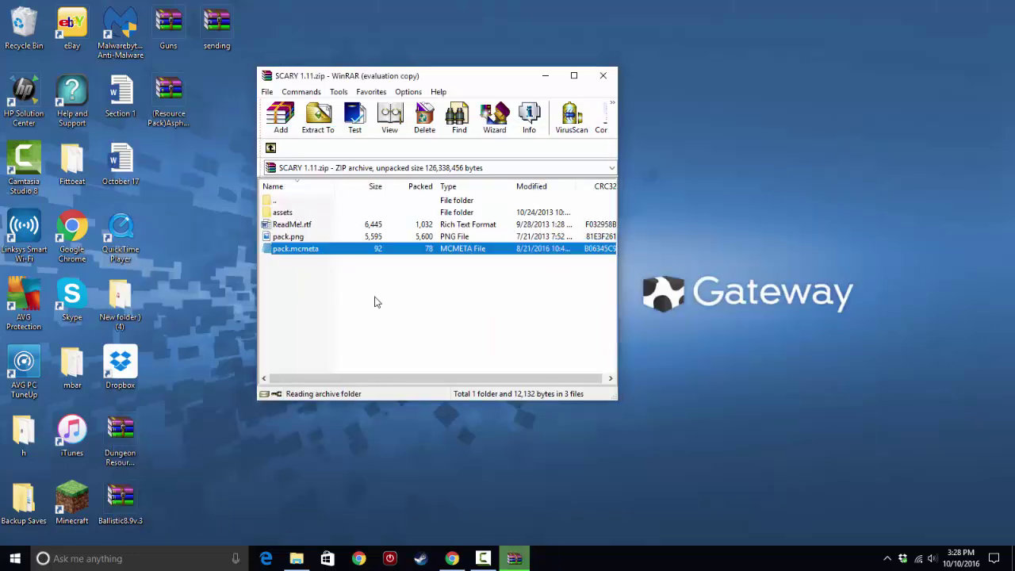
pyautogui.click(380, 339)
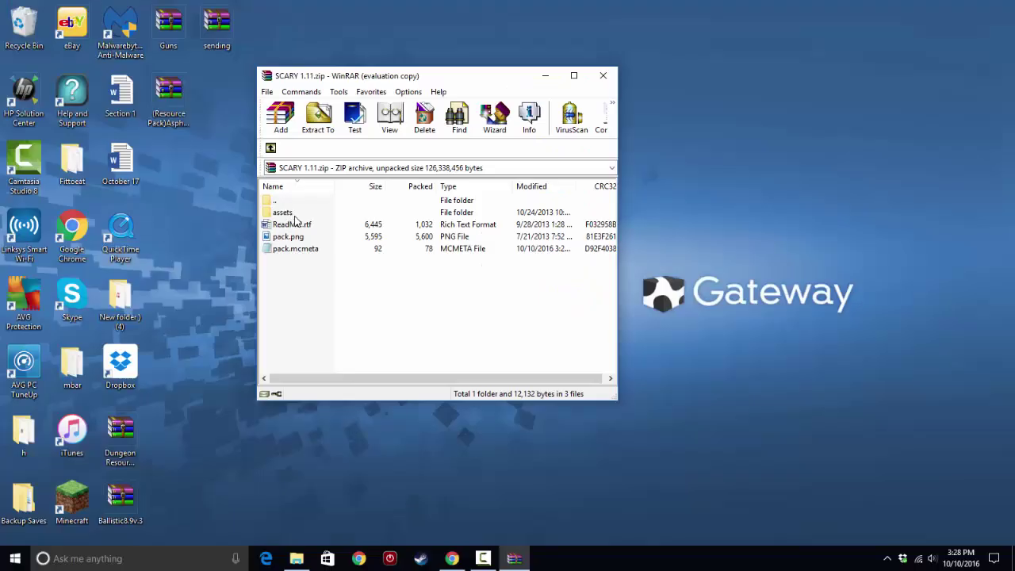
# Open the assets\minecraft\textures folder inside the archive.
pyautogui.doubleClick(294, 213)
pyautogui.doubleClick(294, 214)
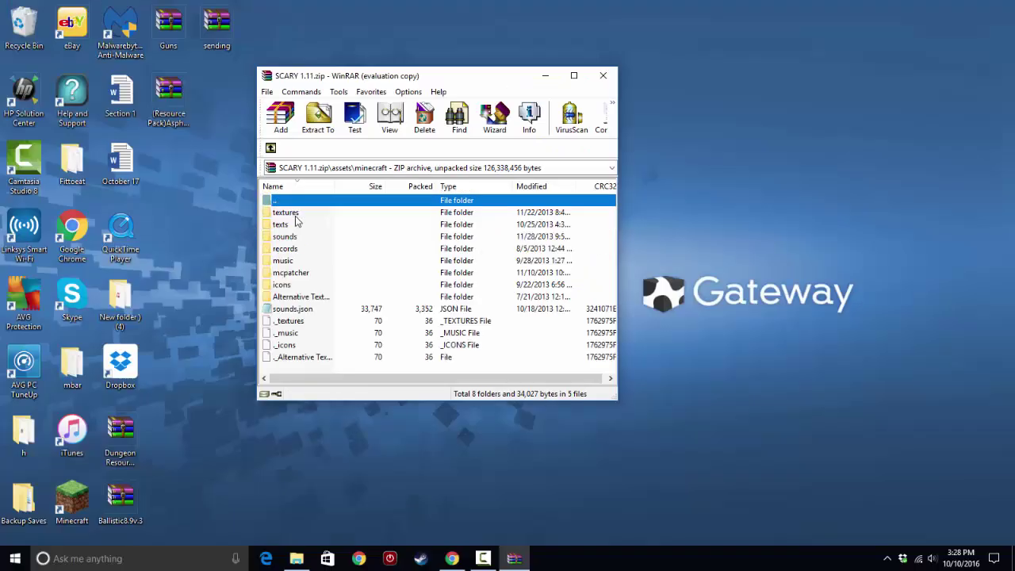
pyautogui.click(298, 324)
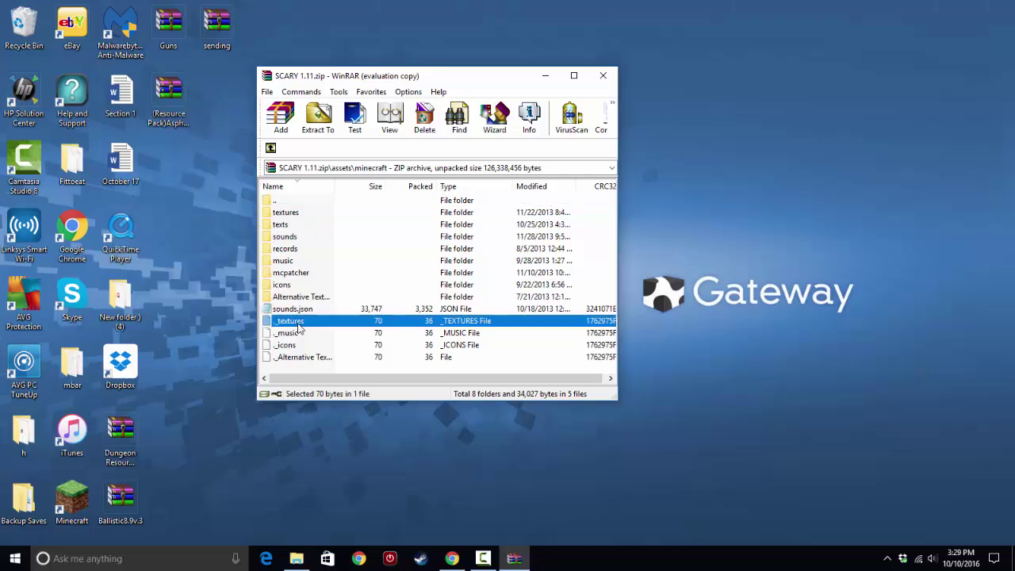
pyautogui.click(306, 370)
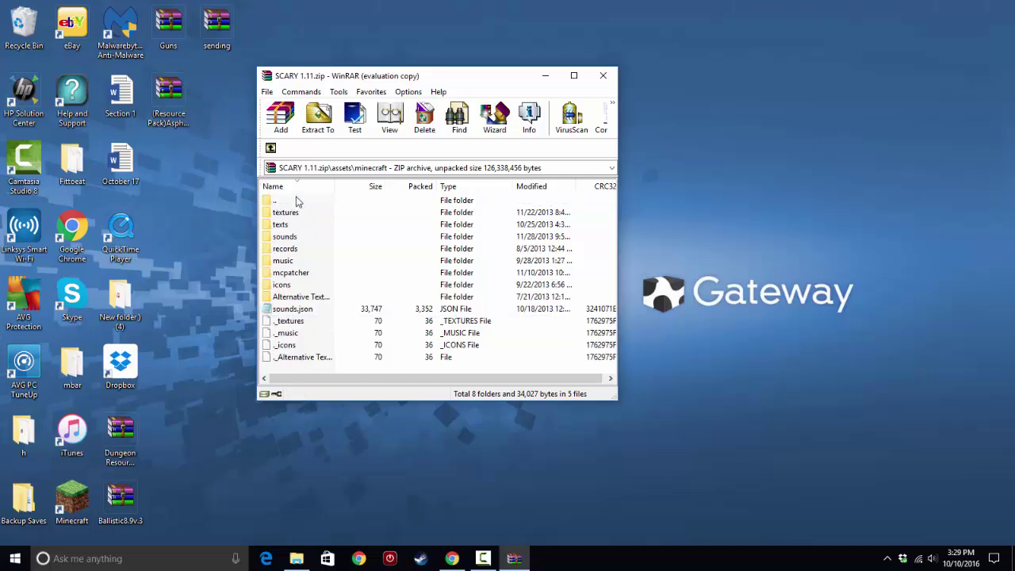
pyautogui.doubleClick(286, 213)
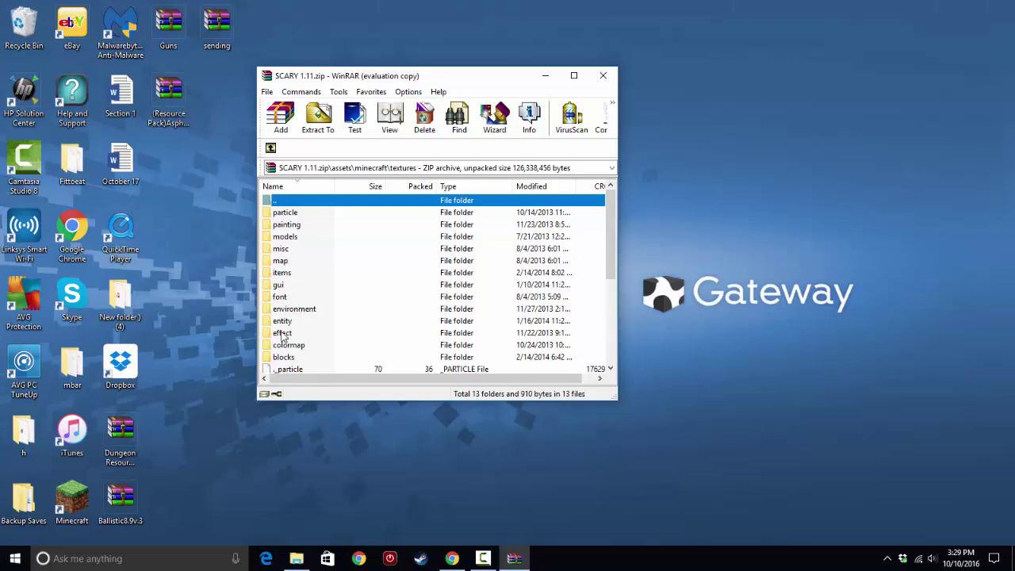
# Look into the environment and font folders of the textures and return to the textures folder.
pyautogui.click(287, 322)
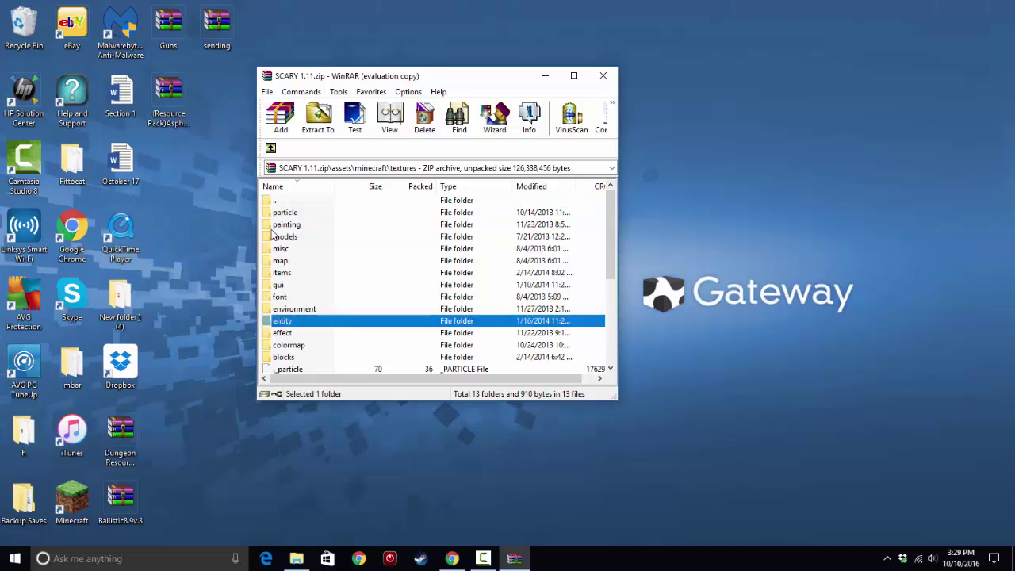
pyautogui.click(279, 204)
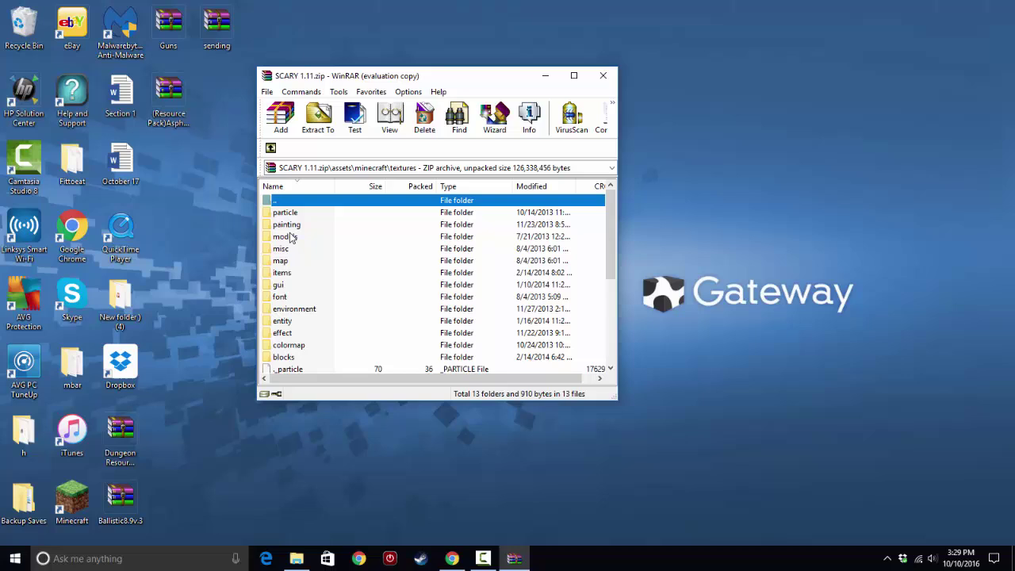
pyautogui.doubleClick(291, 309)
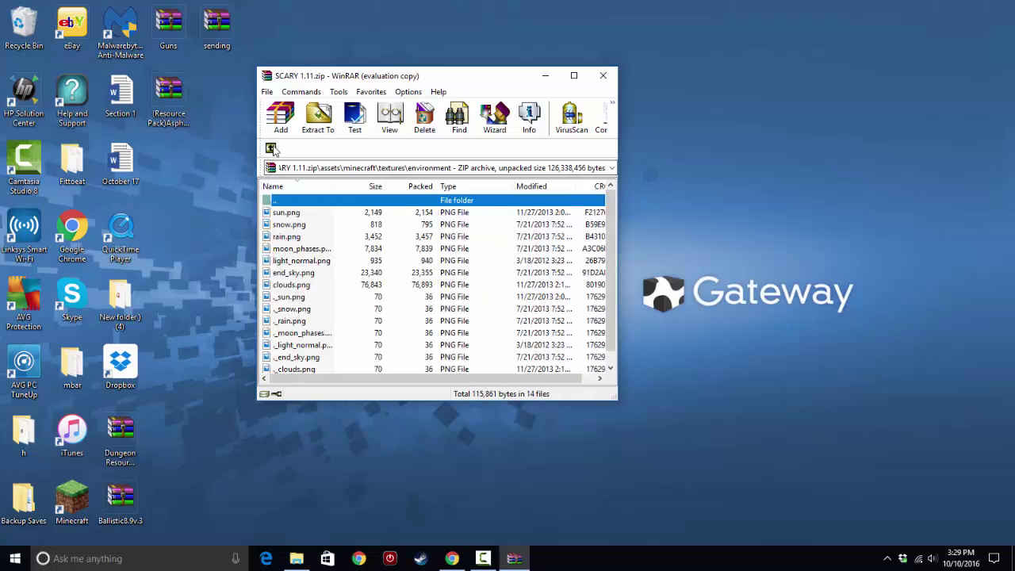
pyautogui.doubleClick(301, 199)
pyautogui.doubleClick(302, 296)
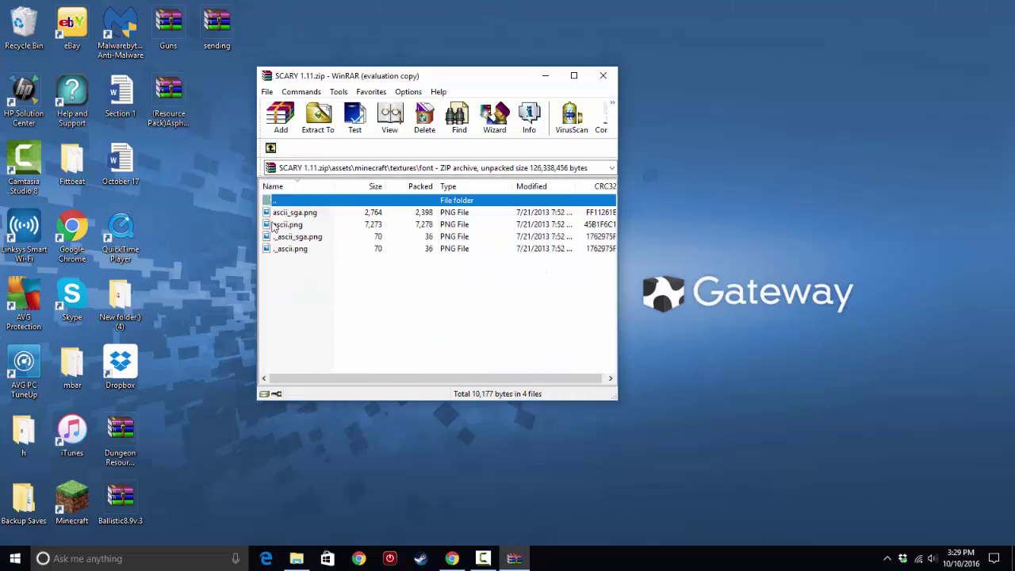
pyautogui.click(271, 148)
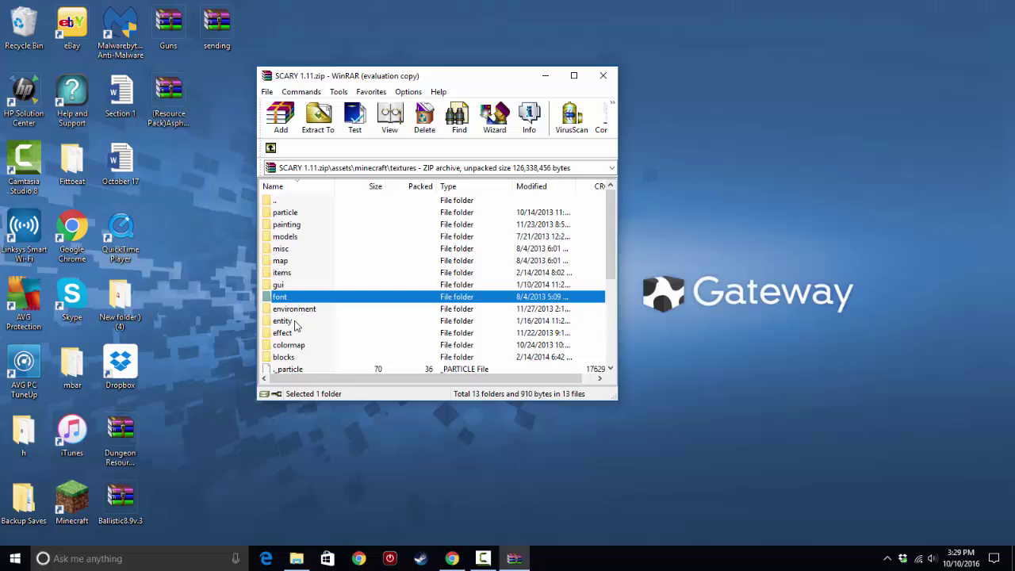
# Open the entity textures folder and examine its mob folders and PNG texture files.
pyautogui.doubleClick(295, 321)
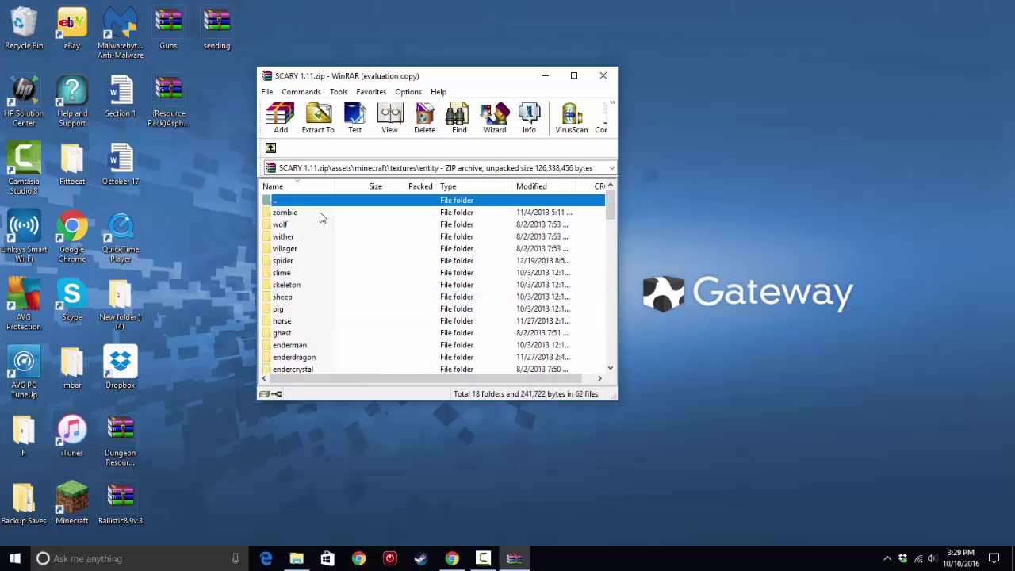
pyautogui.click(321, 212)
pyautogui.click(306, 285)
pyautogui.scroll(-10, 302, 343)
pyautogui.scroll(10, 304, 340)
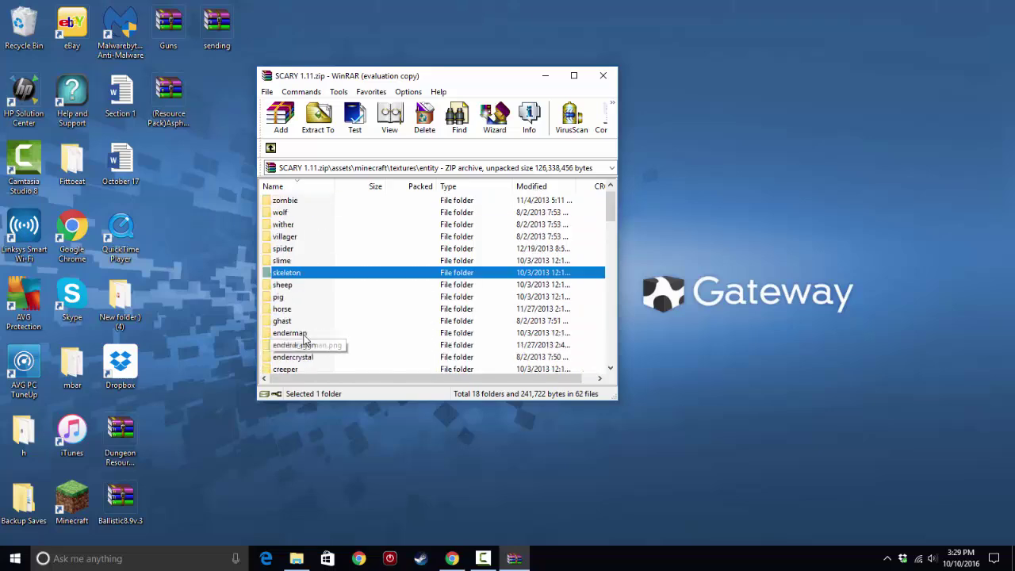
pyautogui.scroll(1, 304, 338)
pyautogui.click(300, 346)
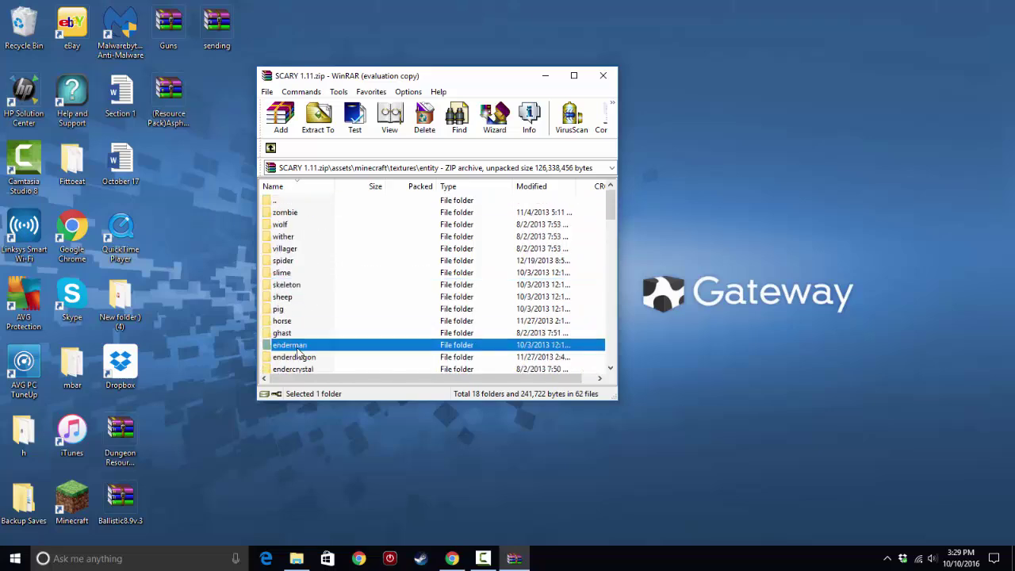
pyautogui.scroll(-8, 296, 327)
pyautogui.scroll(5, 298, 333)
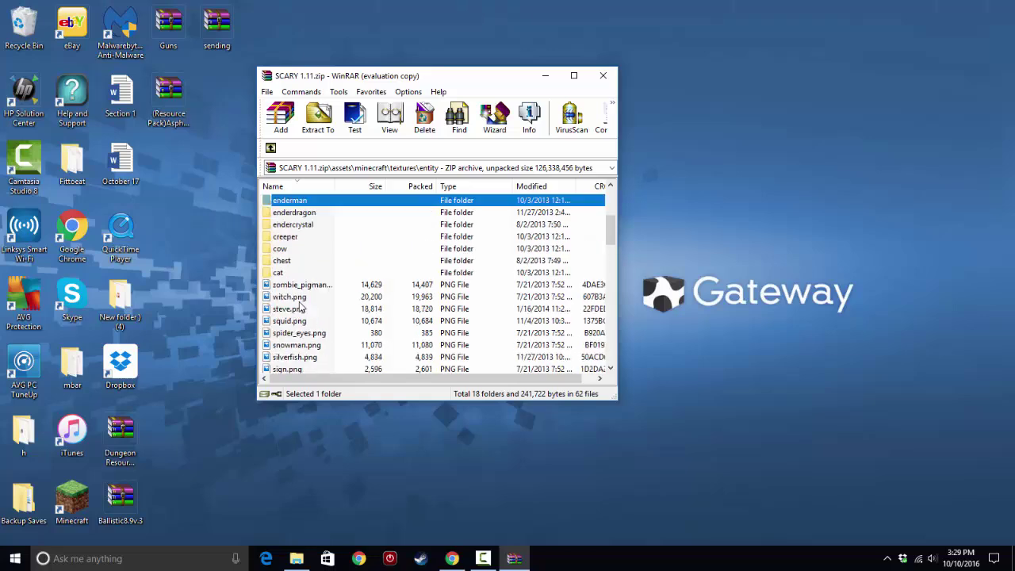
pyautogui.click(294, 308)
pyautogui.click(294, 298)
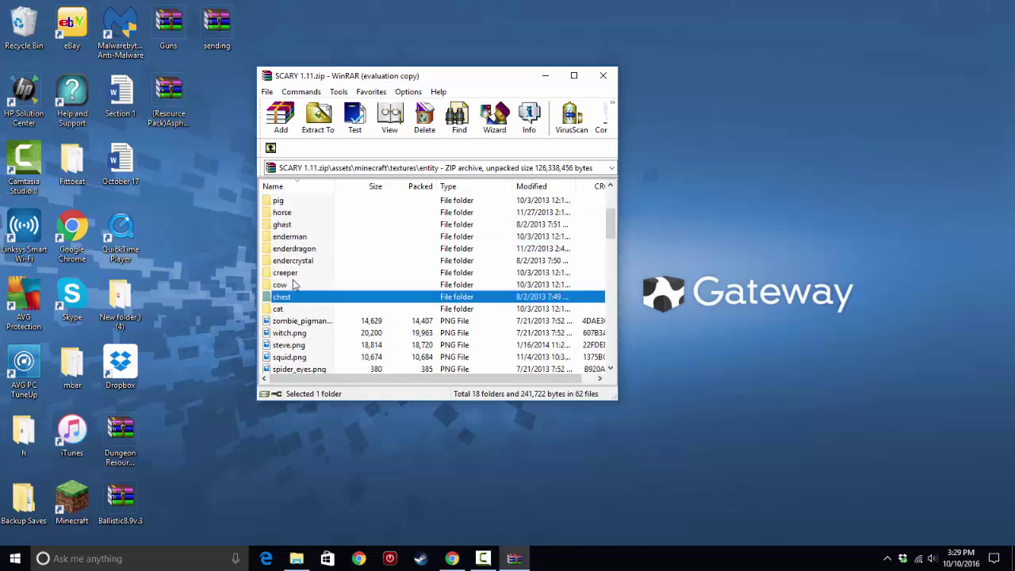
pyautogui.click(295, 285)
pyautogui.click(296, 261)
pyautogui.scroll(-1, 342, 314)
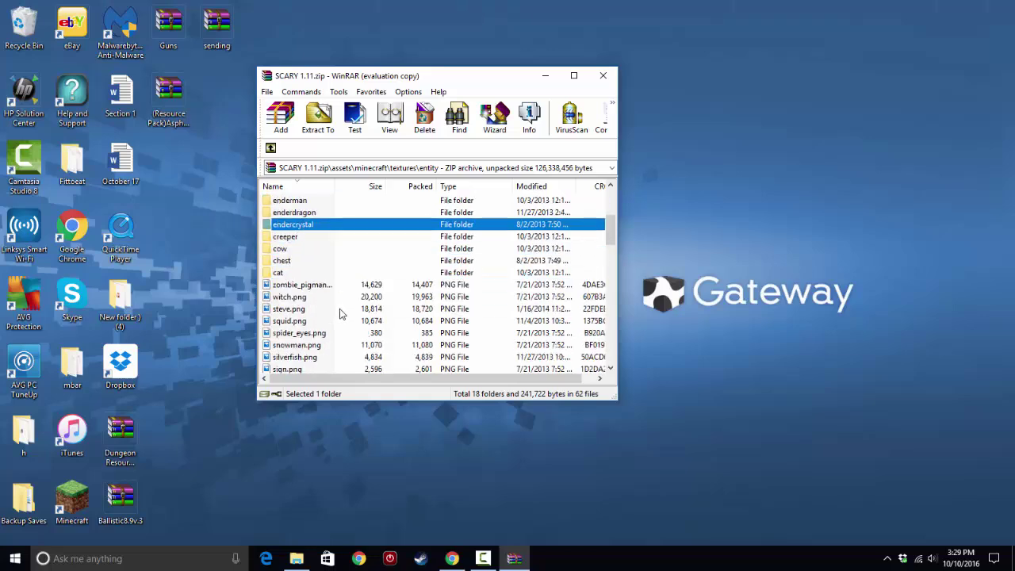
pyautogui.click(330, 284)
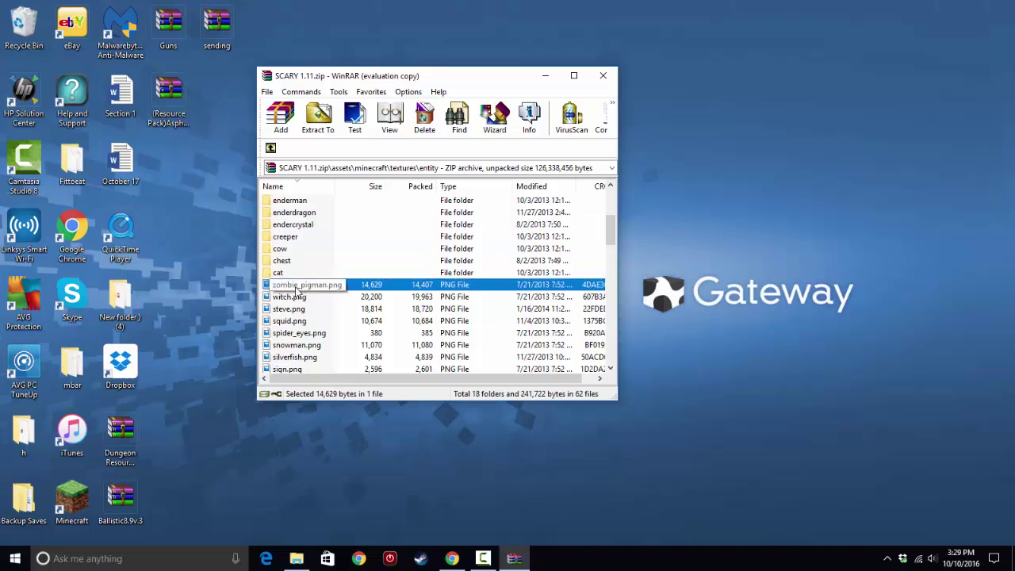
pyautogui.click(303, 277)
pyautogui.scroll(4, 301, 277)
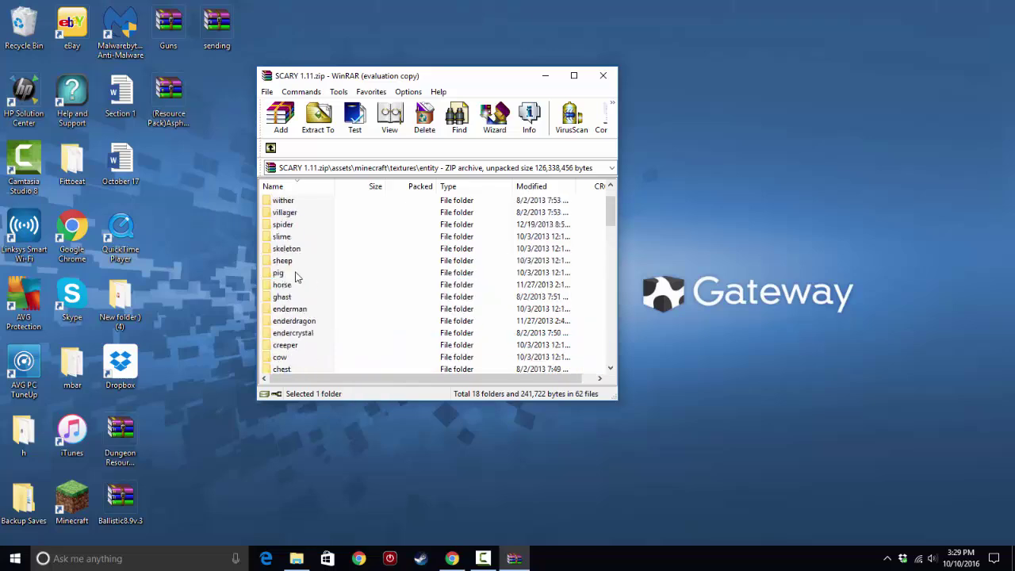
# Look over the mob folders in the entity textures, focusing on the wolf folder, and the PNG files below them.
pyautogui.click(296, 215)
pyautogui.click(292, 227)
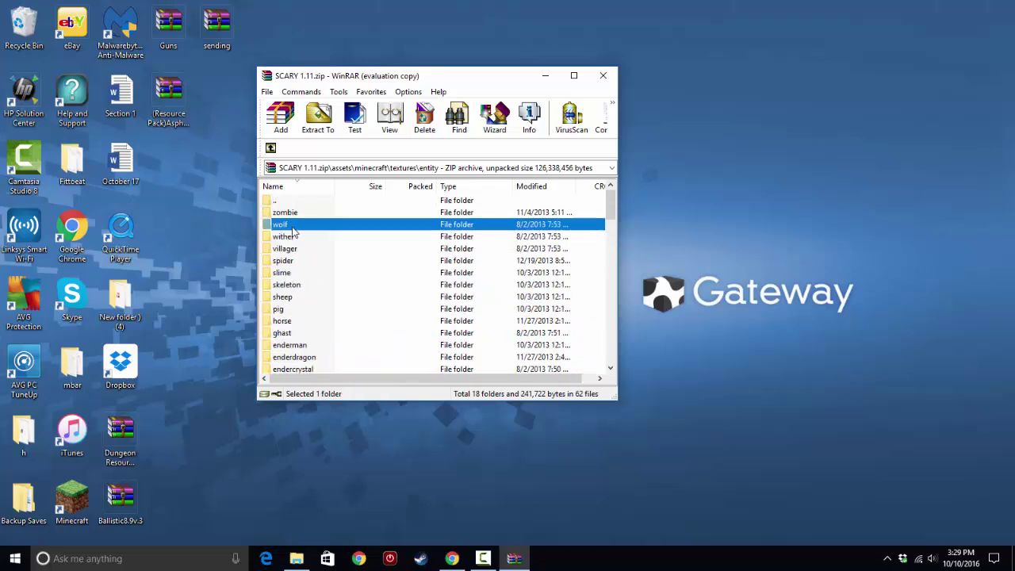
pyautogui.scroll(-6, 337, 269)
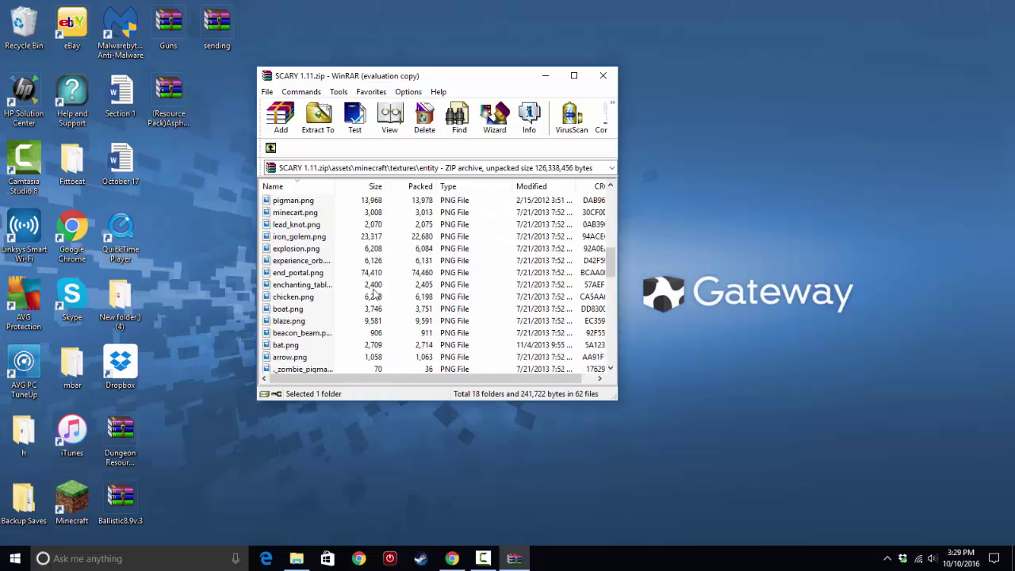
pyautogui.scroll(4, 373, 297)
pyautogui.scroll(3, 372, 297)
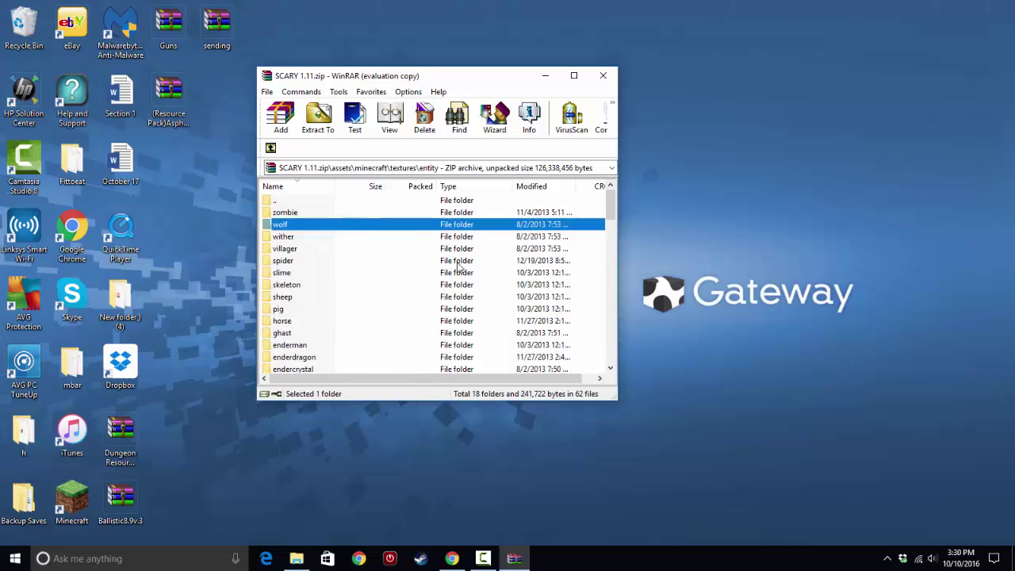
pyautogui.click(427, 234)
pyautogui.click(408, 228)
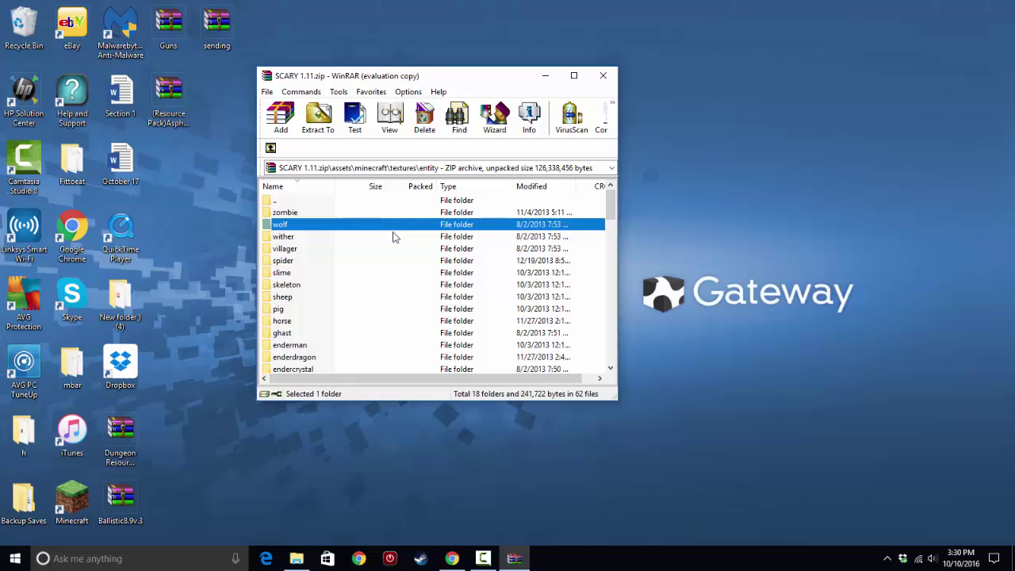
pyautogui.click(388, 237)
pyautogui.click(369, 226)
pyautogui.click(362, 238)
pyautogui.click(371, 216)
pyautogui.click(341, 227)
pyautogui.scroll(-3, 341, 277)
# View the zombie pigman PNG texture from the entity folder and close the image.
pyautogui.click(306, 322)
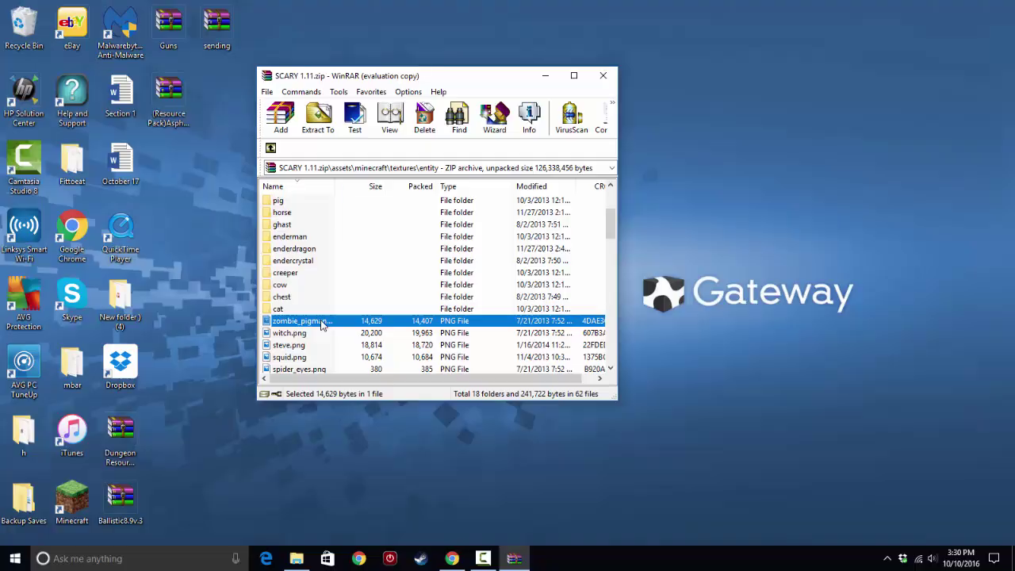
pyautogui.doubleClick(321, 323)
pyautogui.click(990, 9)
# Scan the rest of the entity textures list, checking the cat, wolf and zombie folders.
pyautogui.click(321, 306)
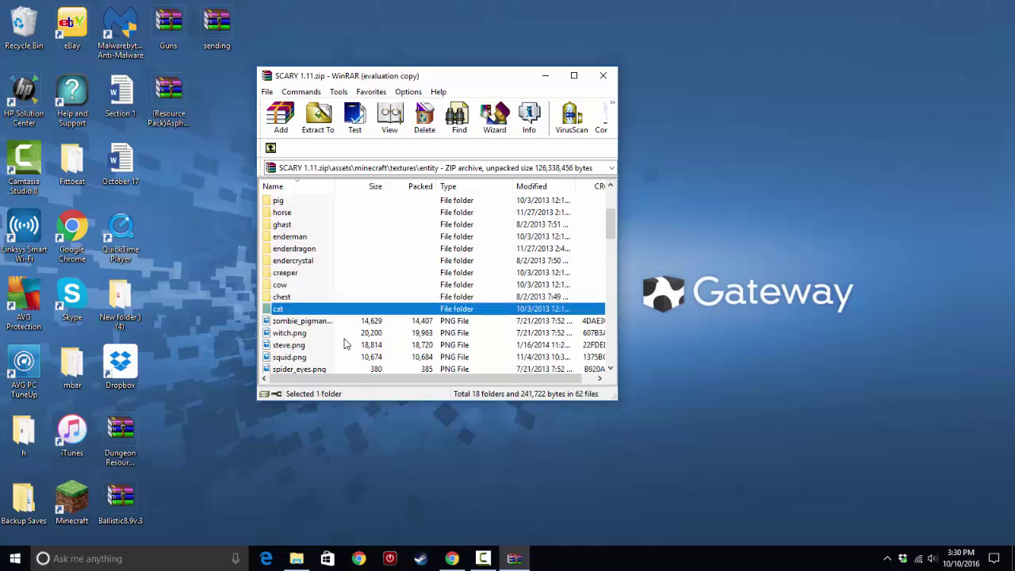
pyautogui.scroll(-7, 350, 343)
pyautogui.scroll(8, 350, 343)
pyautogui.click(317, 309)
pyautogui.click(301, 286)
pyautogui.click(298, 226)
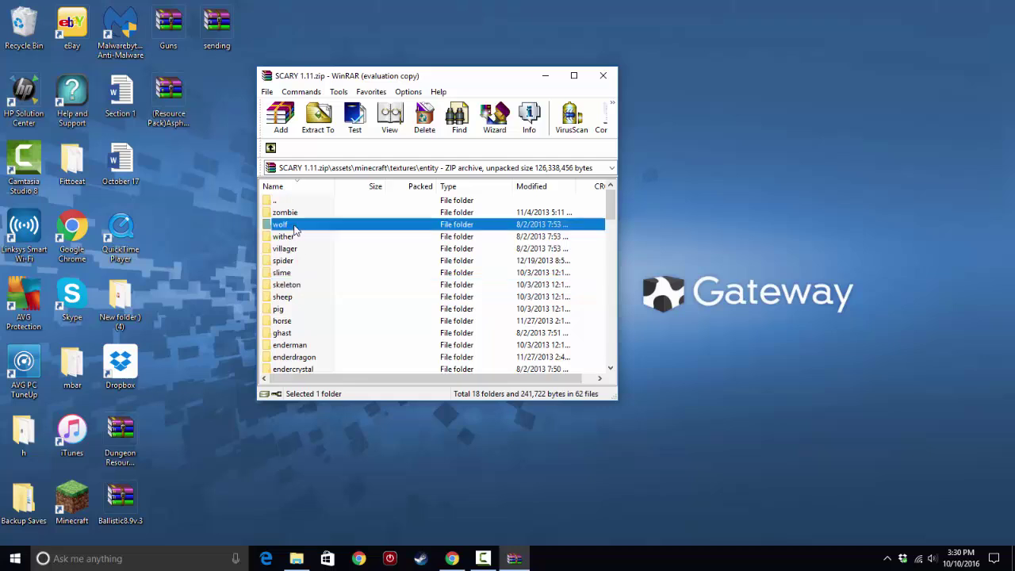
pyautogui.click(293, 213)
pyautogui.scroll(-5, 321, 313)
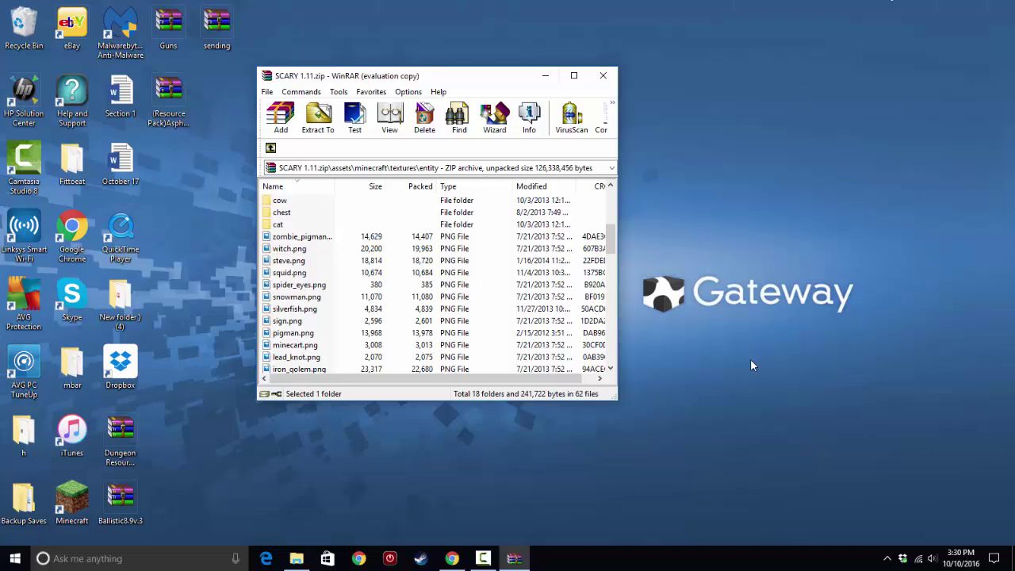
pyautogui.scroll(6, 404, 285)
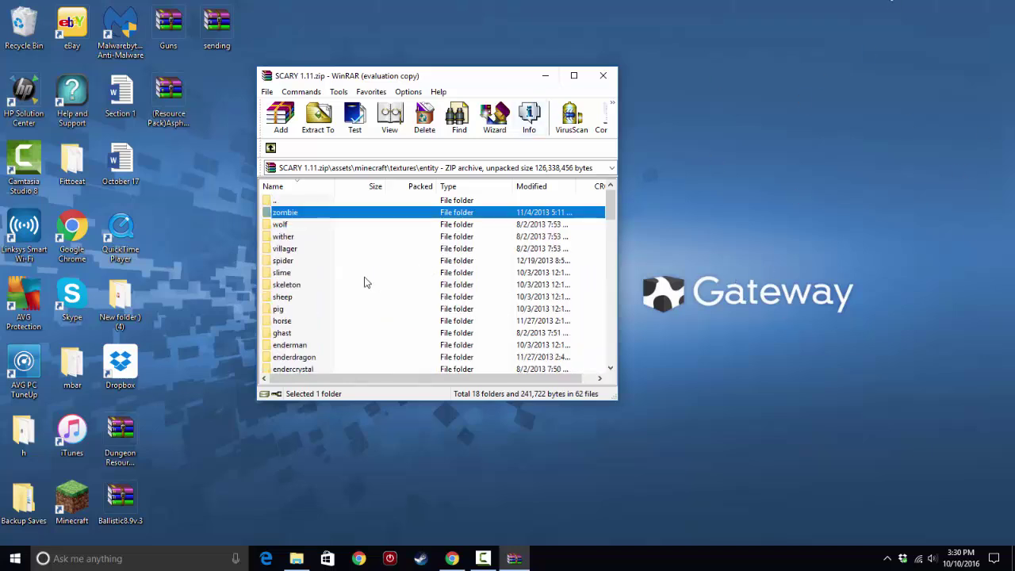
# Go back up to the root of the SCARY 1.11 archive and close the archive.
pyautogui.click(278, 202)
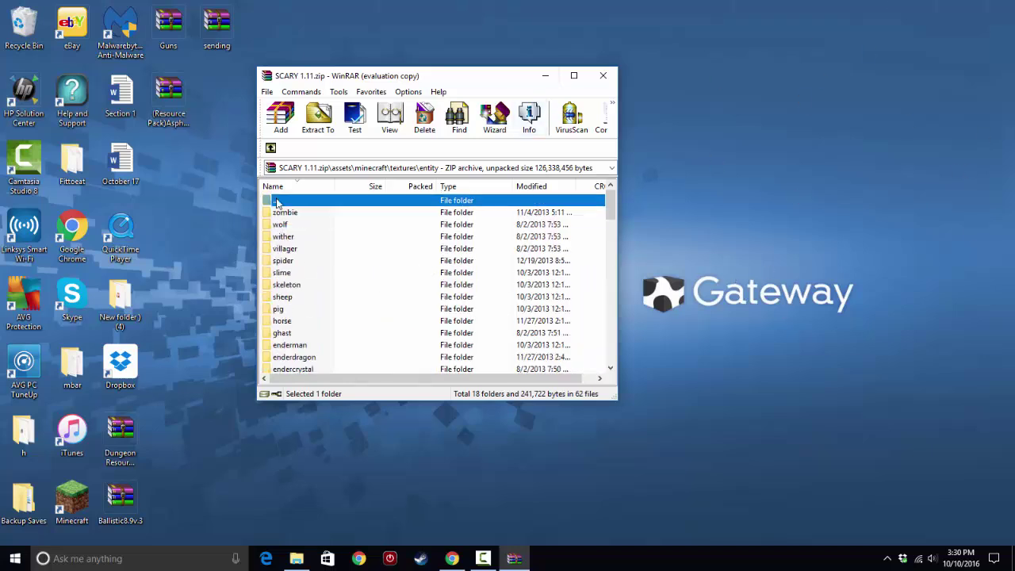
pyautogui.click(271, 148)
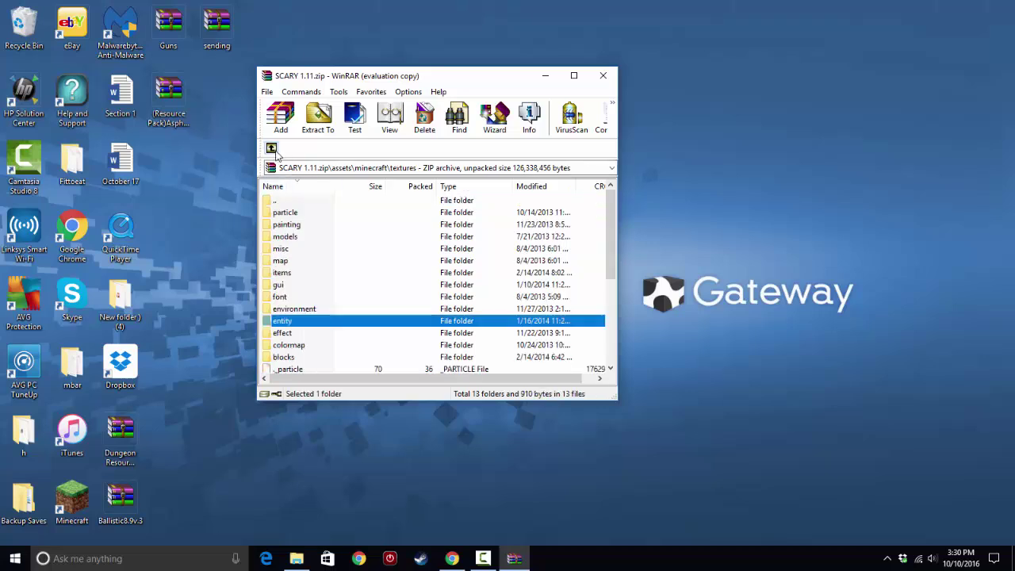
pyautogui.click(270, 148)
pyautogui.click(270, 148)
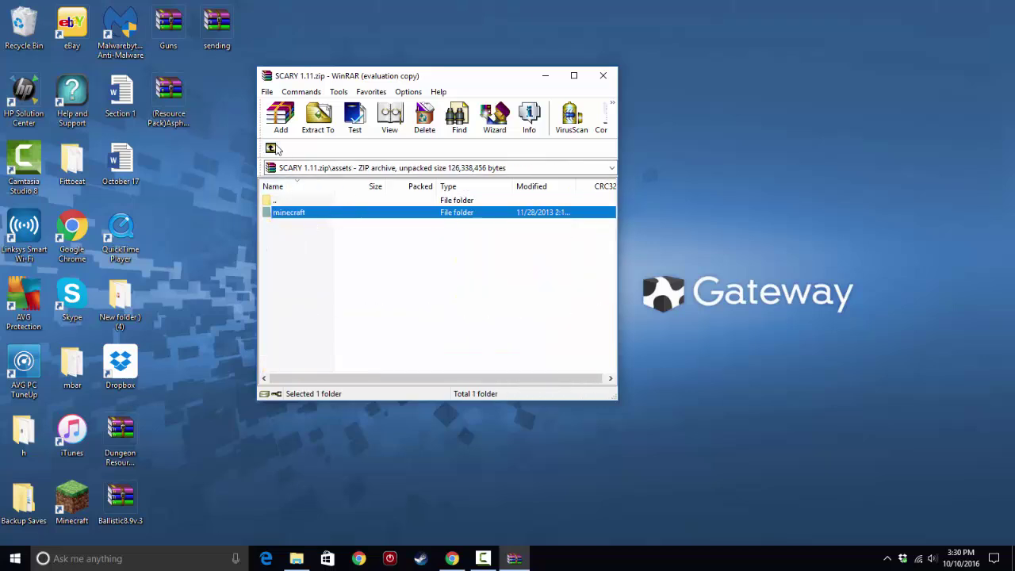
pyautogui.click(271, 149)
pyautogui.hotkey('ctrl', 's')
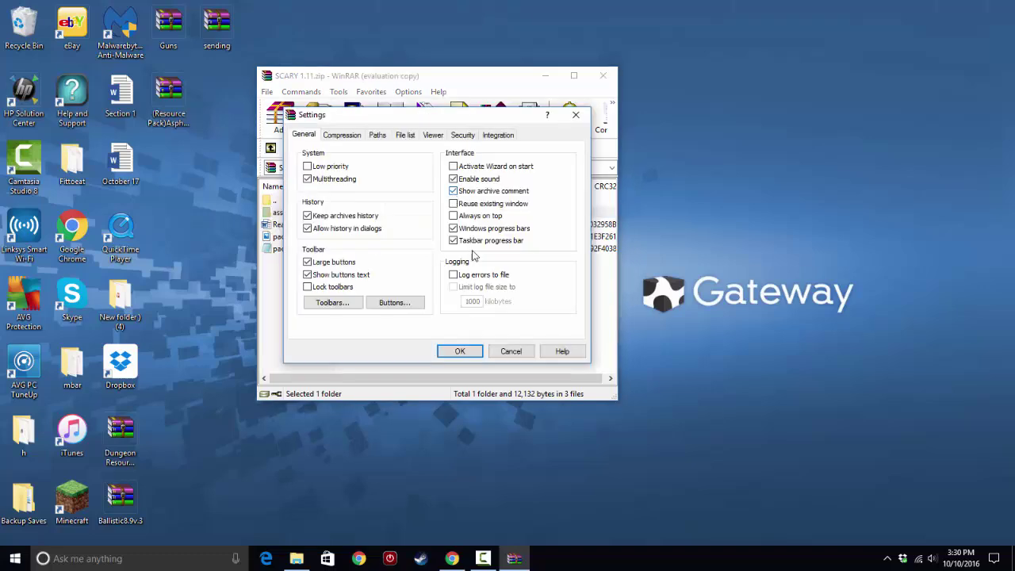
pyautogui.click(463, 352)
pyautogui.click(610, 74)
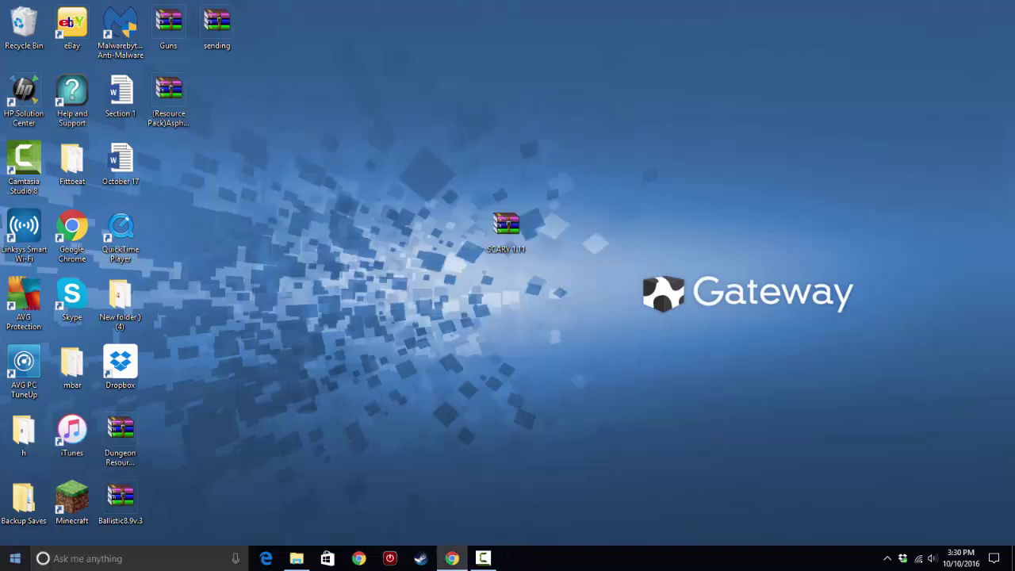
# Search Windows for %appdata% and open the resourcepacks folder inside .minecraft.
pyautogui.click(103, 560)
pyautogui.write('appdata%')
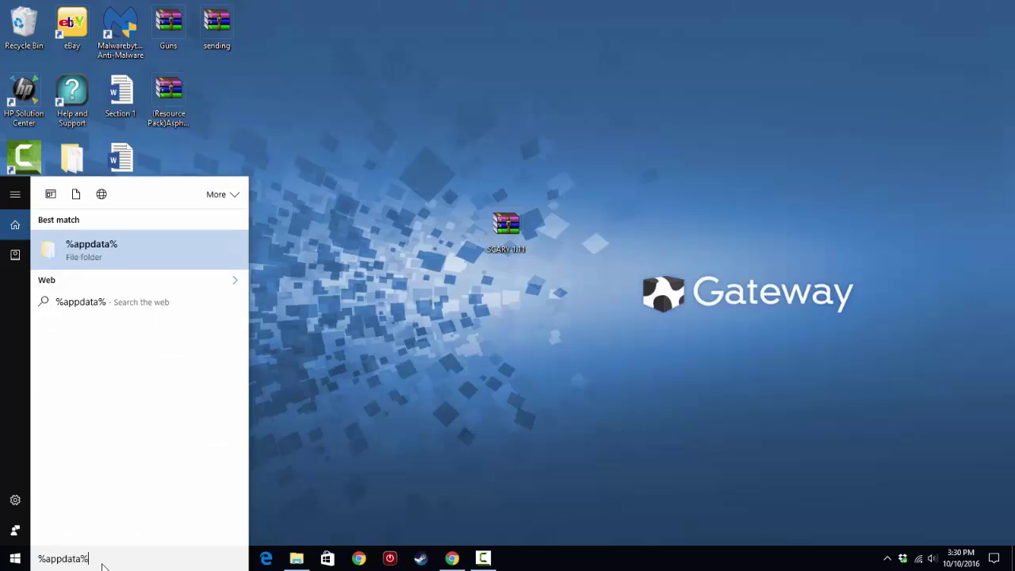
pyautogui.press('Return')
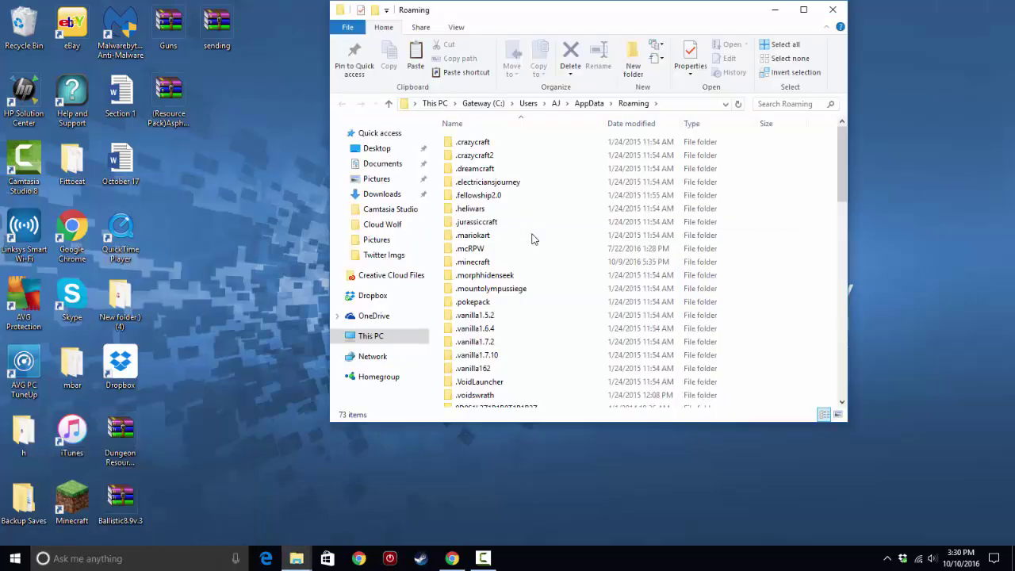
pyautogui.doubleClick(505, 268)
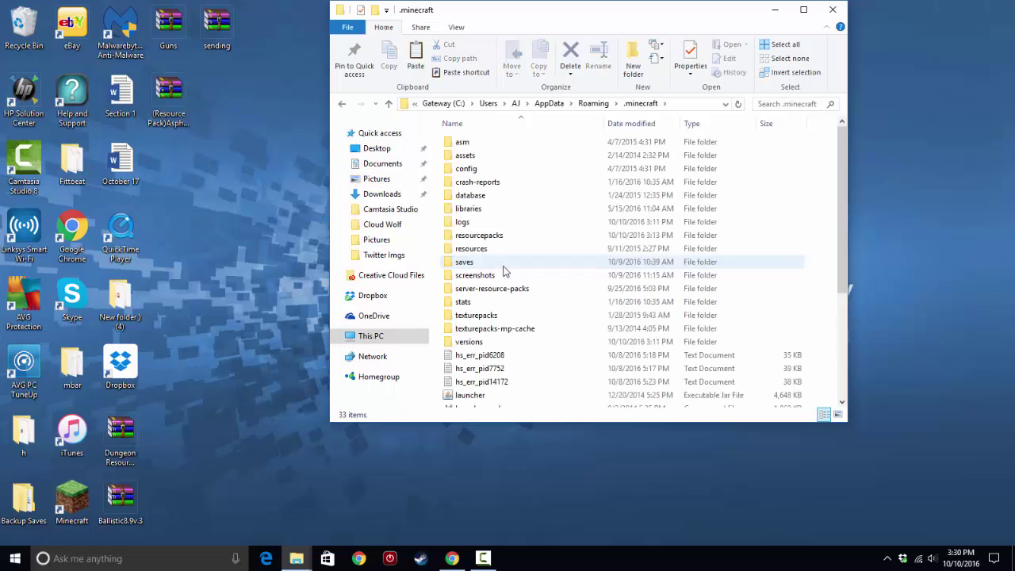
pyautogui.doubleClick(491, 235)
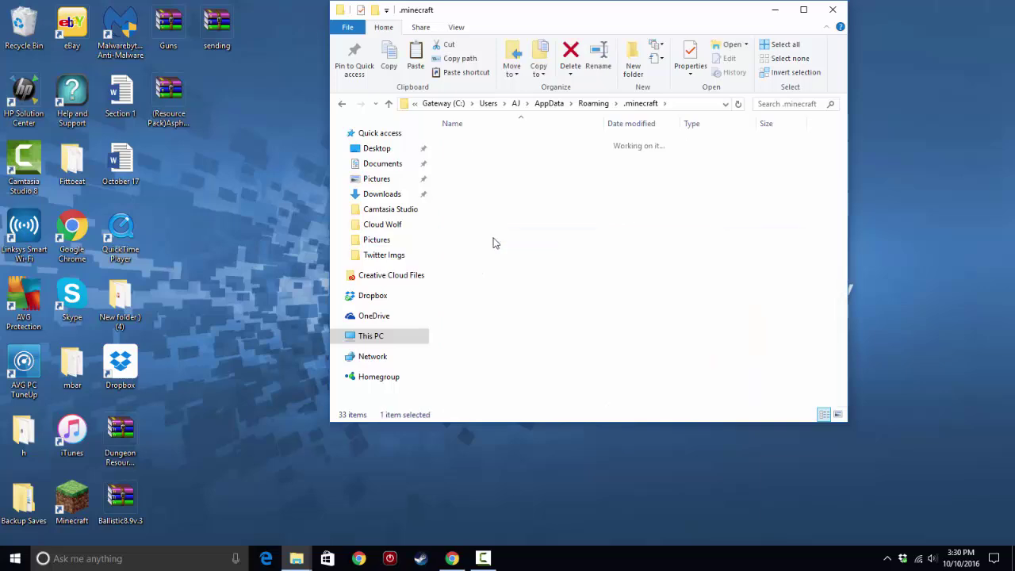
# Move the SCARY 1.11 archive from the desktop into the resourcepacks folder and close the folder window.
pyautogui.moveTo(486, 16); pyautogui.dragTo(657, 59)
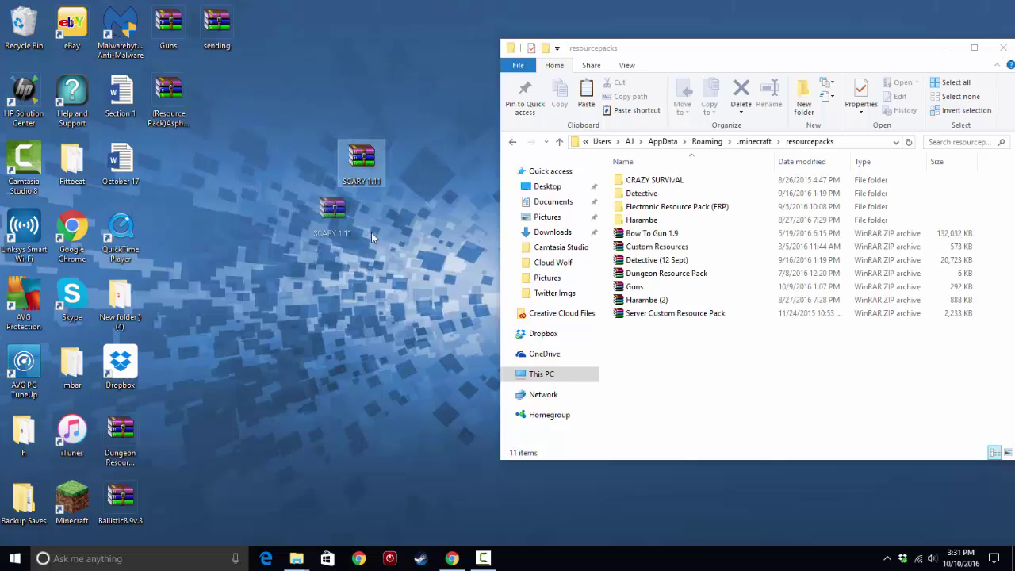
pyautogui.moveTo(774, 373); pyautogui.dragTo(773, 373)
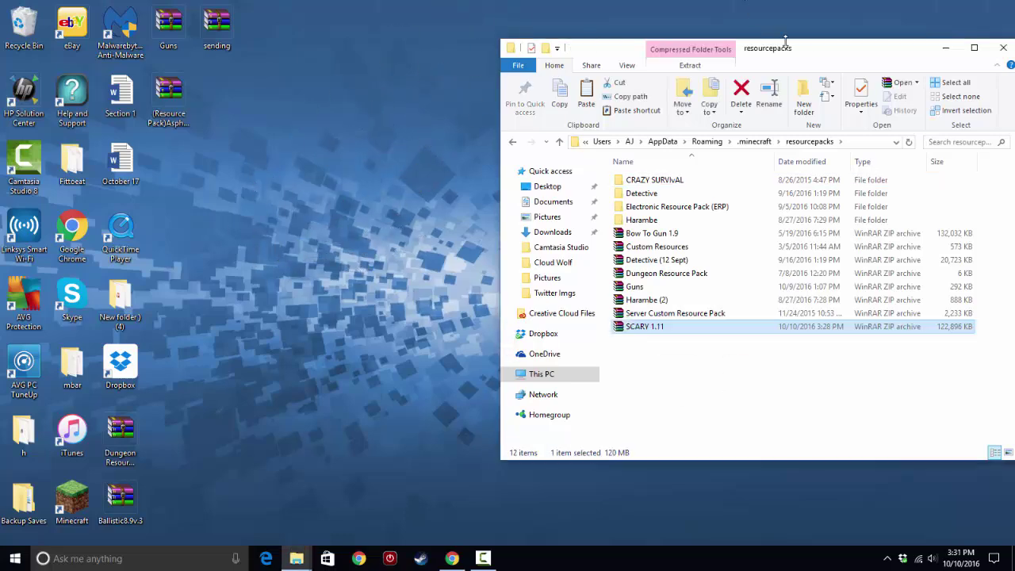
pyautogui.moveTo(732, 61); pyautogui.dragTo(606, 74)
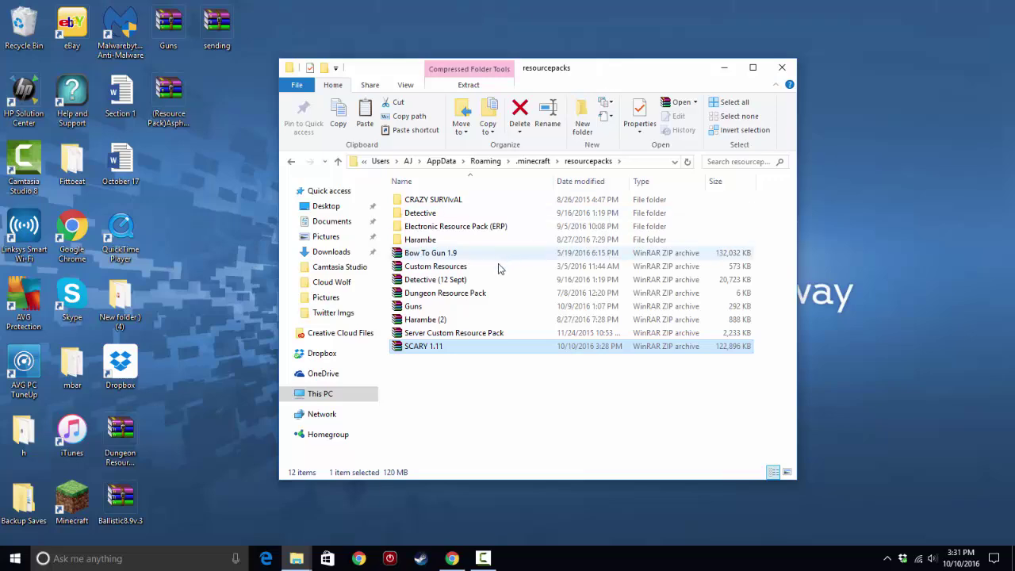
pyautogui.click(435, 315)
pyautogui.click(435, 309)
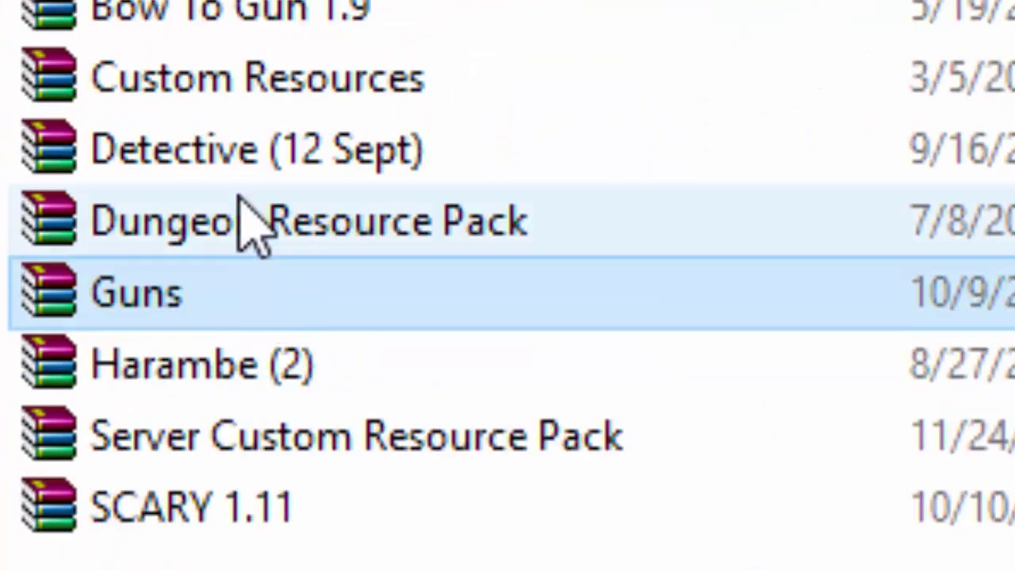
pyautogui.click(246, 179)
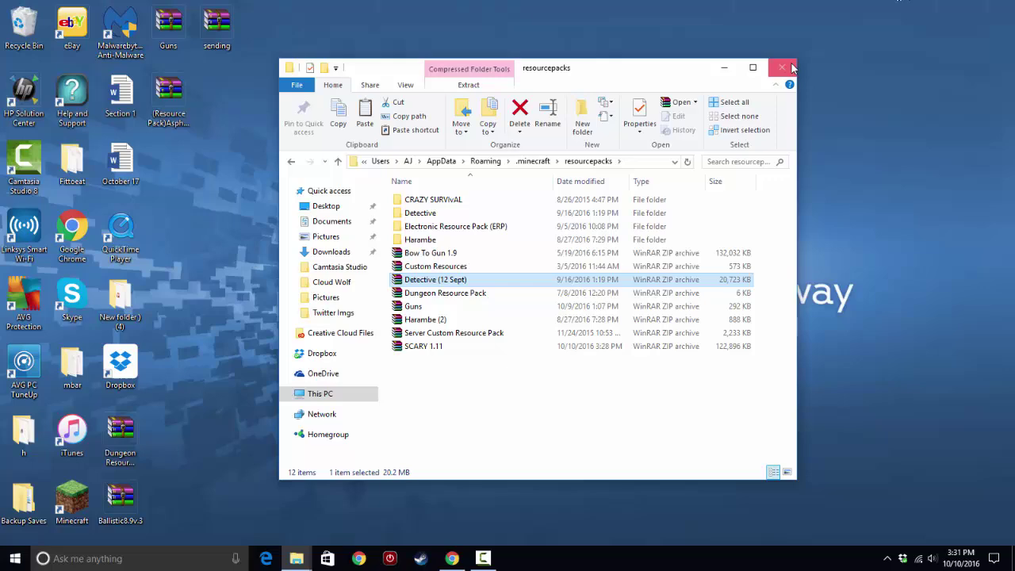
pyautogui.click(783, 68)
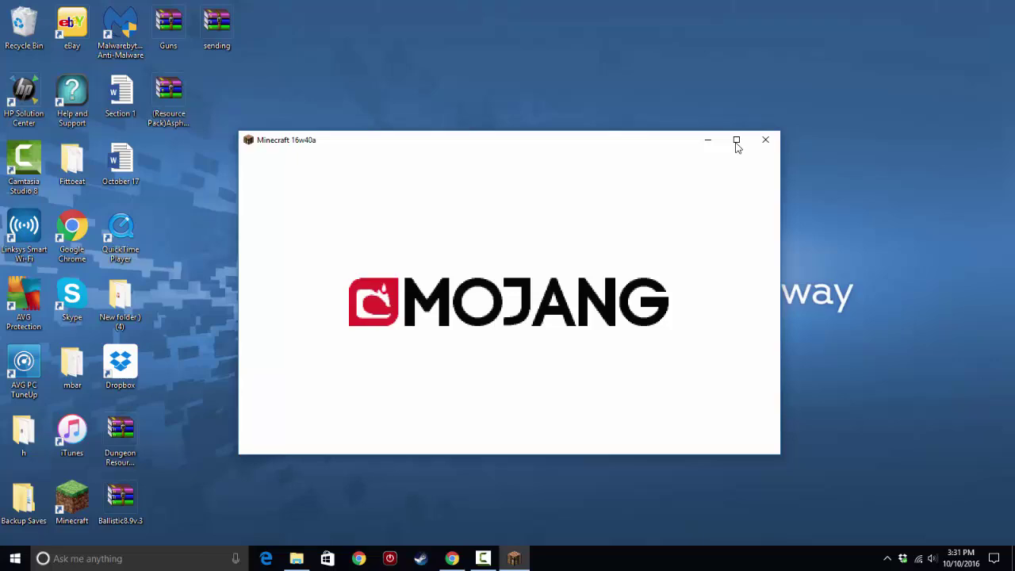
# Maximize the Minecraft window and load the singleplayer world New World (1.11 Commands).
pyautogui.click(735, 141)
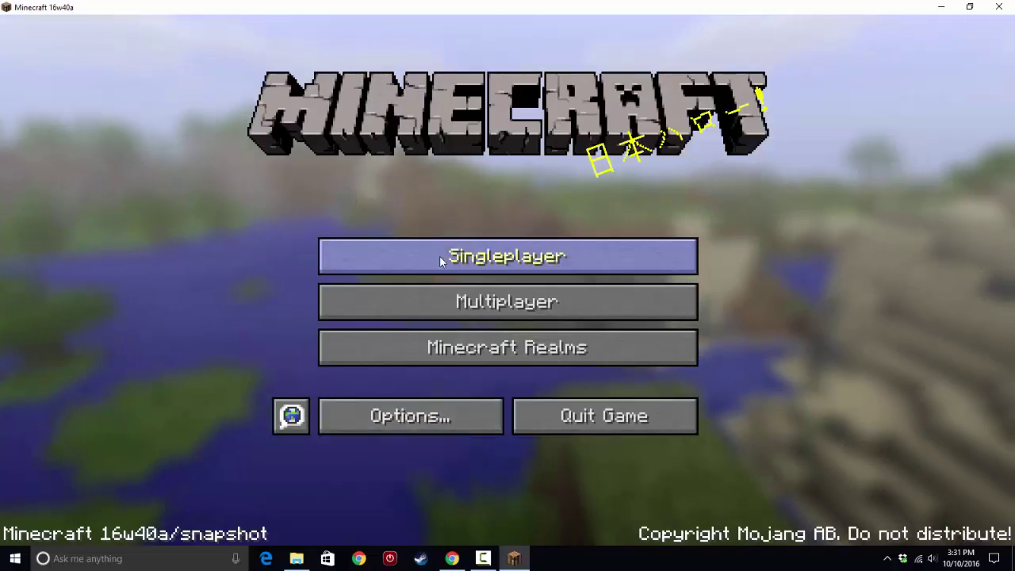
pyautogui.click(475, 256)
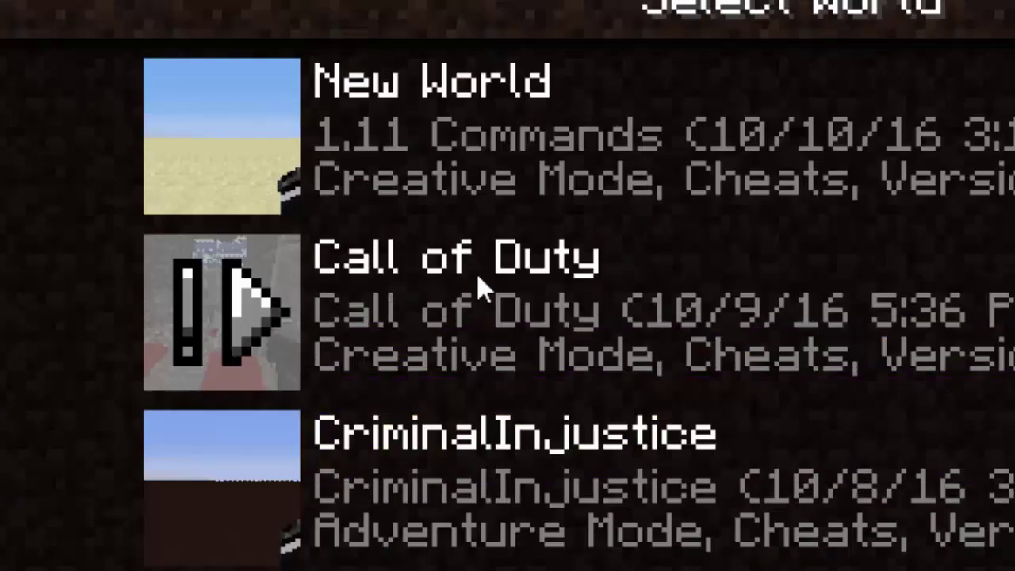
pyautogui.click(477, 276)
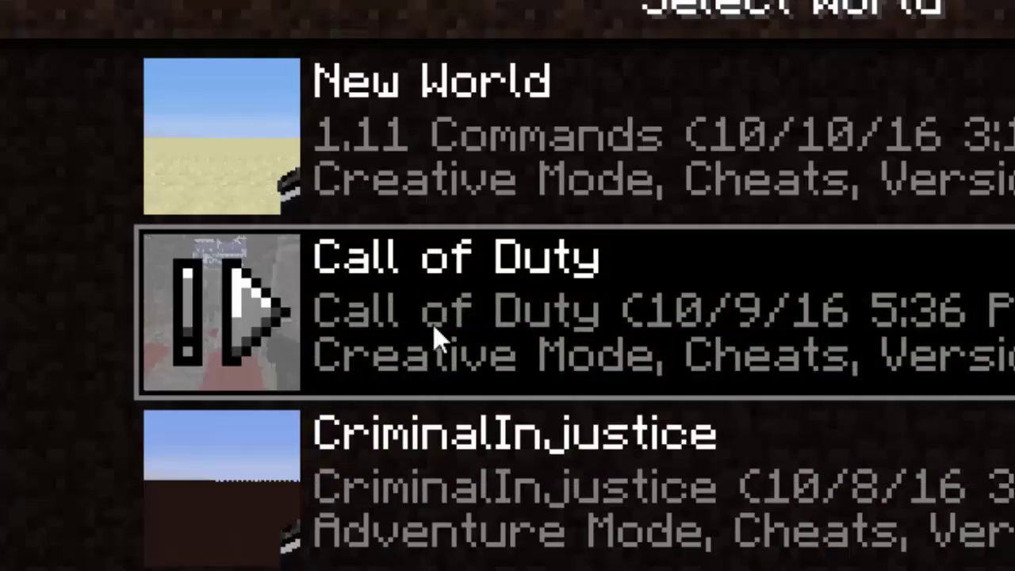
pyautogui.click(256, 150)
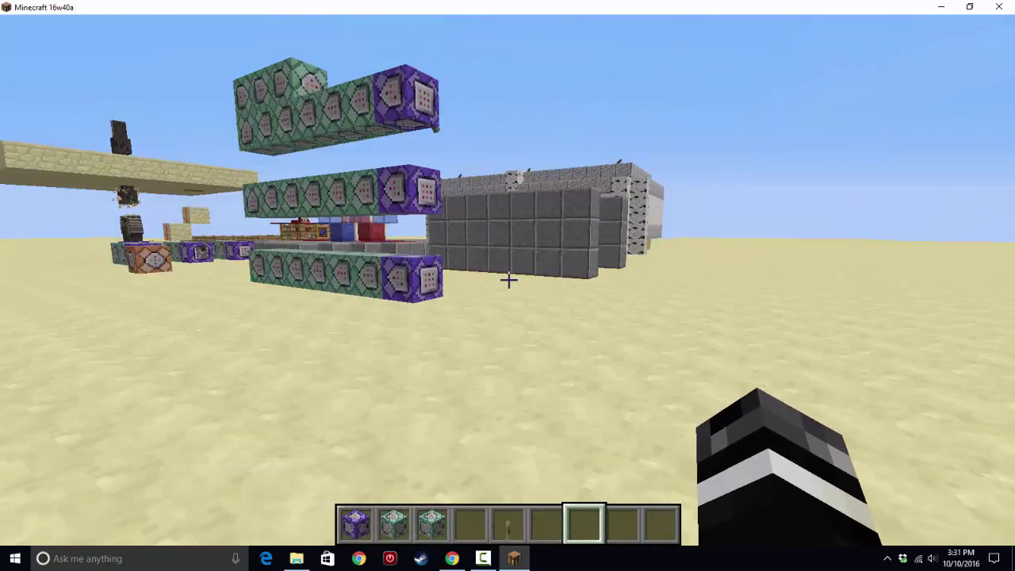
# Move around the world to inspect how the command blocks and buildings look with the default textures.
pyautogui.press('w')
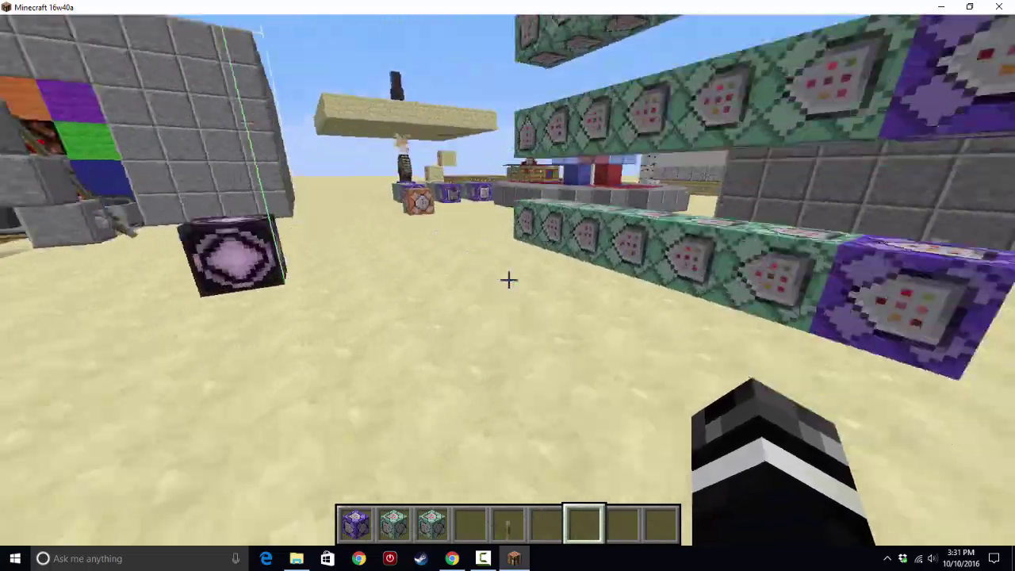
pyautogui.press('w')
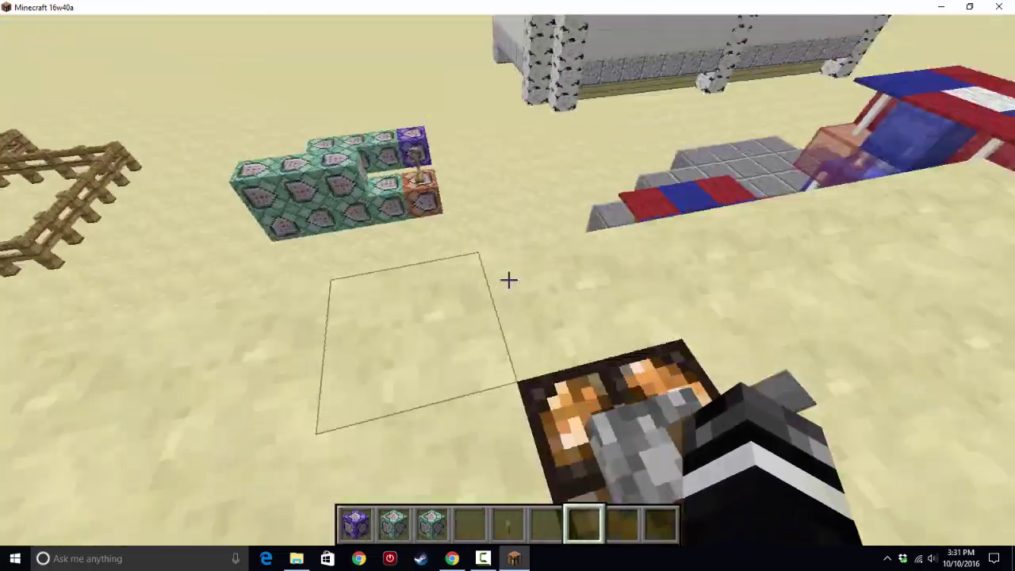
pyautogui.press('w')
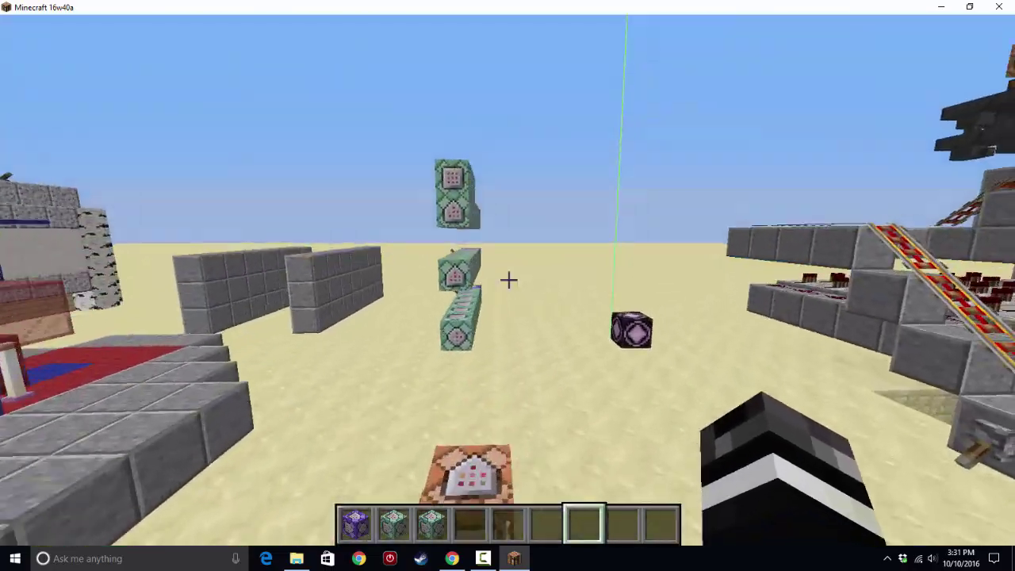
pyautogui.press('2')
pyautogui.press('6')
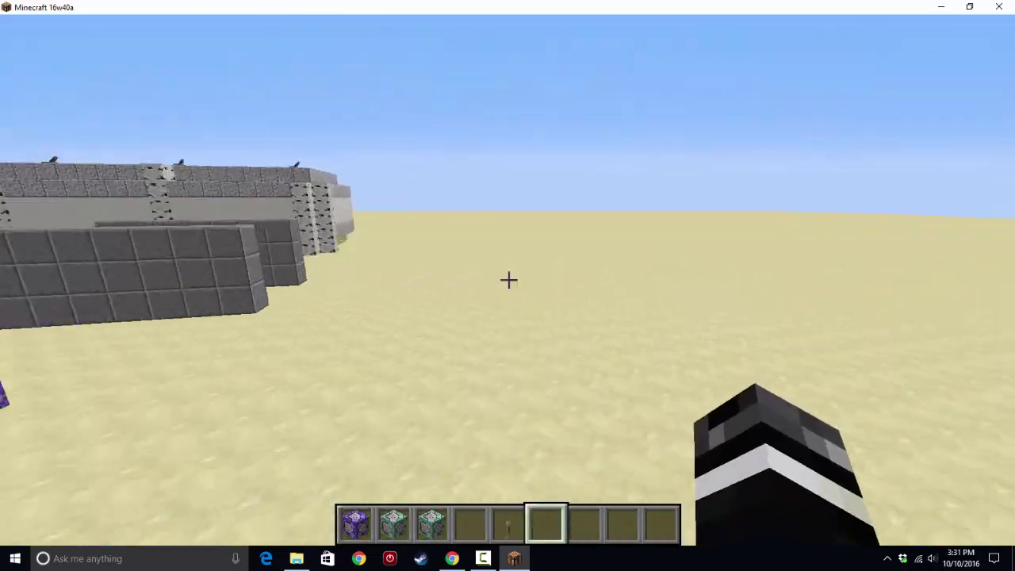
pyautogui.press('5')
# Activate the SCARY 1.11 pack in the game's resource pack options and apply it.
pyautogui.press('Escape')
pyautogui.click(444, 316)
pyautogui.click(373, 341)
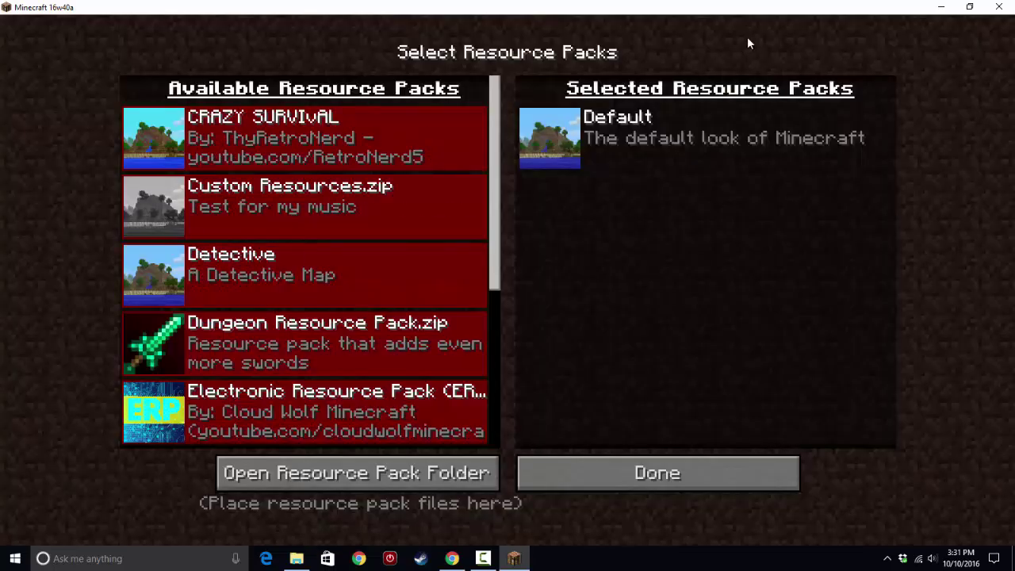
pyautogui.scroll(-5, 158, 309)
pyautogui.click(165, 319)
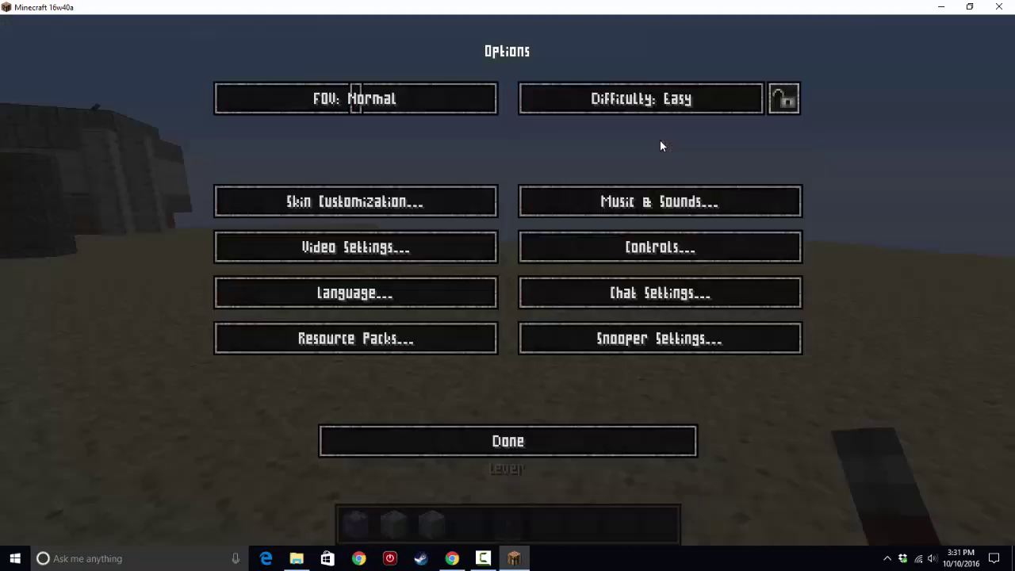
# Return to the game and discard the lever from the hotbar in the creative inventory.
pyautogui.press('Escape')
pyautogui.press('e')
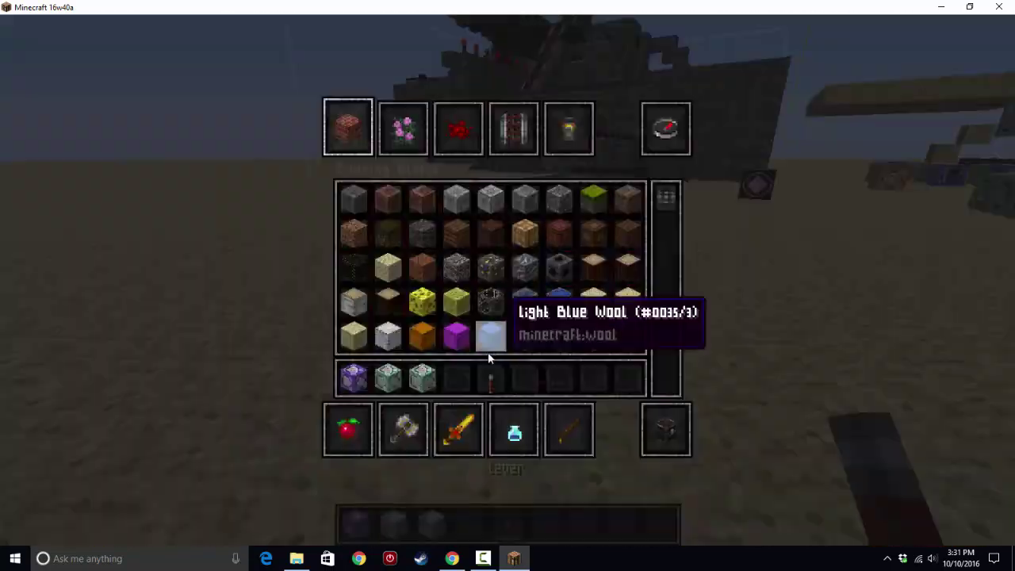
pyautogui.click(448, 448)
# Browse the creative inventory categories, including foodstuffs, decoration blocks, building blocks and redstone, to examine the pack's item textures.
pyautogui.click(403, 436)
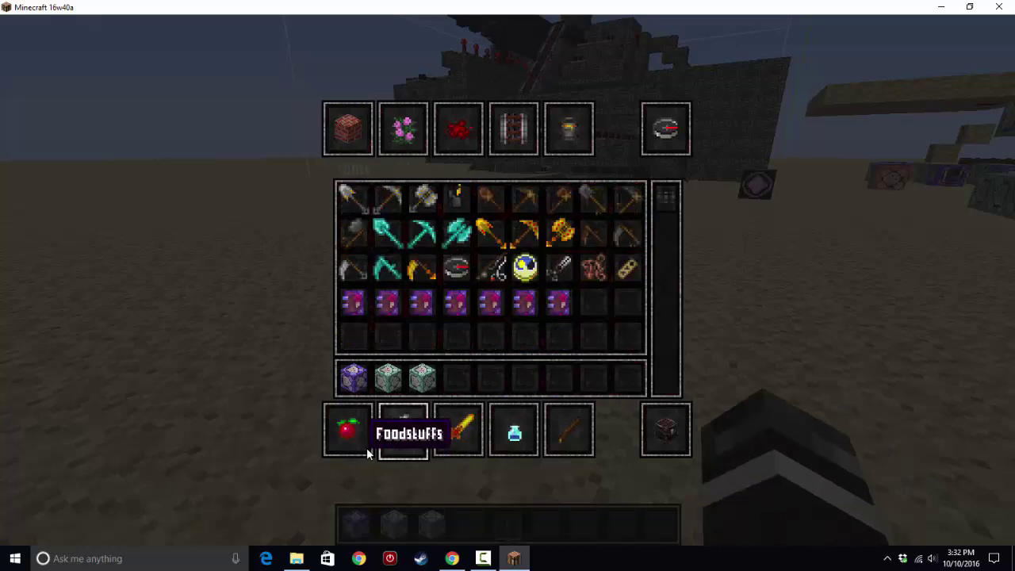
pyautogui.click(349, 436)
pyautogui.click(569, 437)
pyautogui.click(568, 127)
pyautogui.click(403, 127)
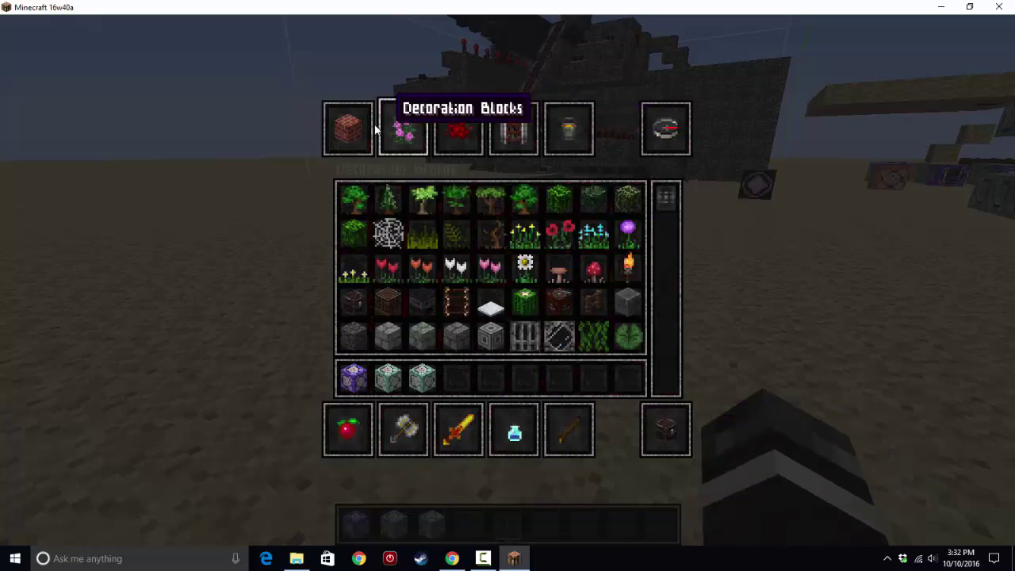
pyautogui.click(347, 127)
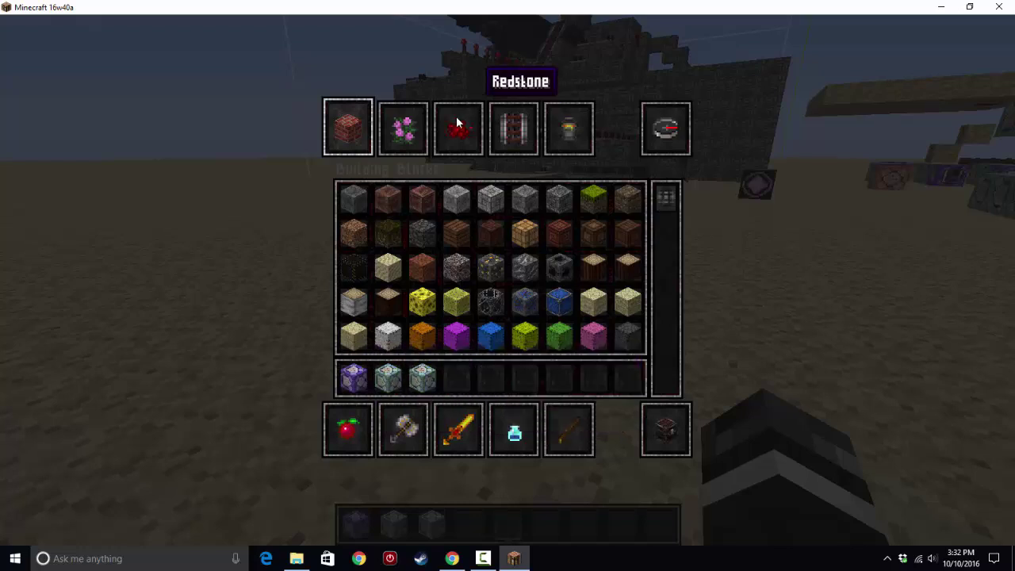
pyautogui.click(403, 127)
pyautogui.click(459, 127)
pyautogui.click(512, 134)
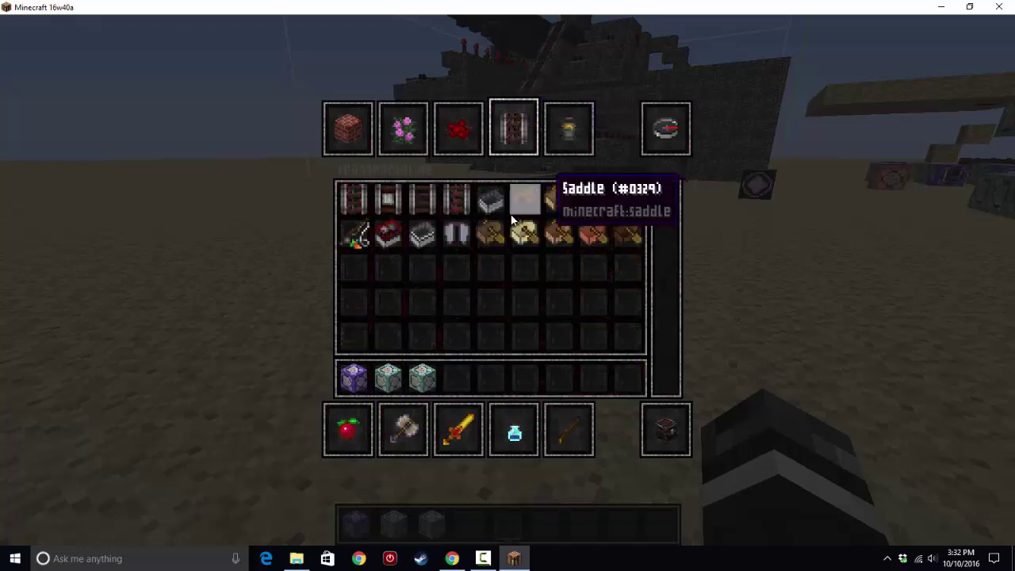
# Fill the six free hotbar slots with spawn eggs from the Miscellaneous category, including spider, ocelot and zombie.
pyautogui.click(555, 133)
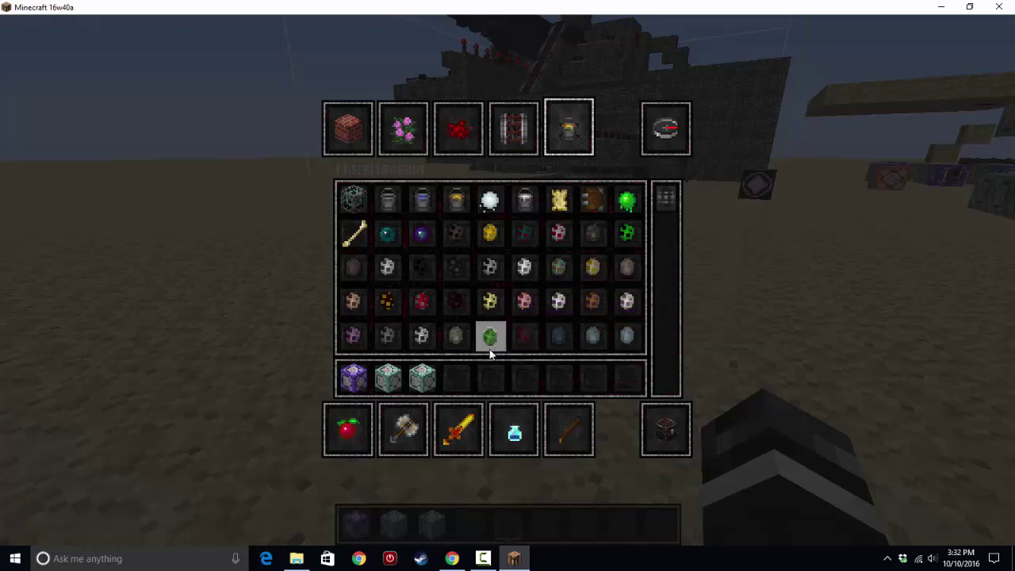
pyautogui.click(521, 336)
pyautogui.click(489, 378)
pyautogui.click(557, 336)
pyautogui.click(523, 377)
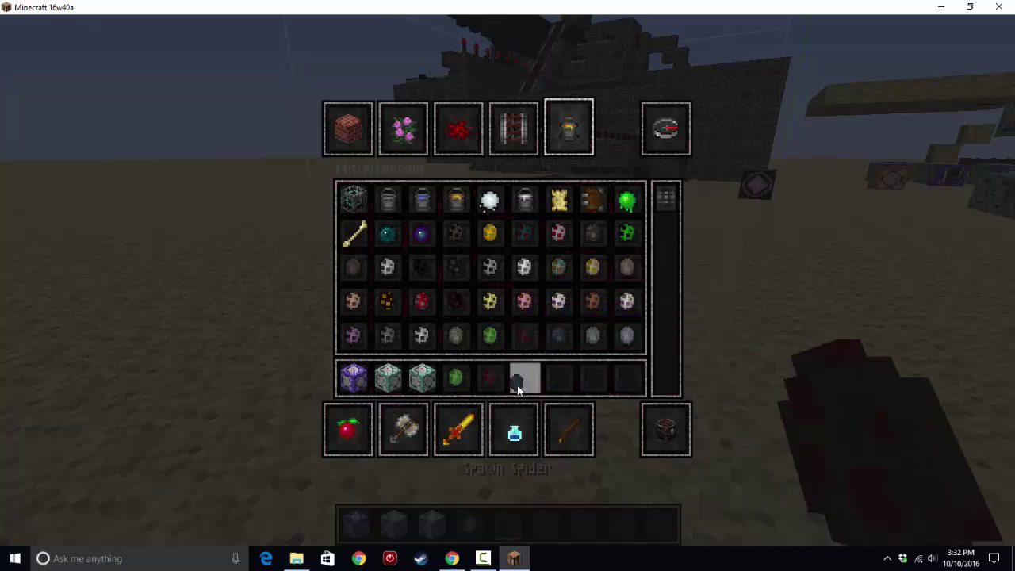
pyautogui.click(602, 340)
pyautogui.click(545, 383)
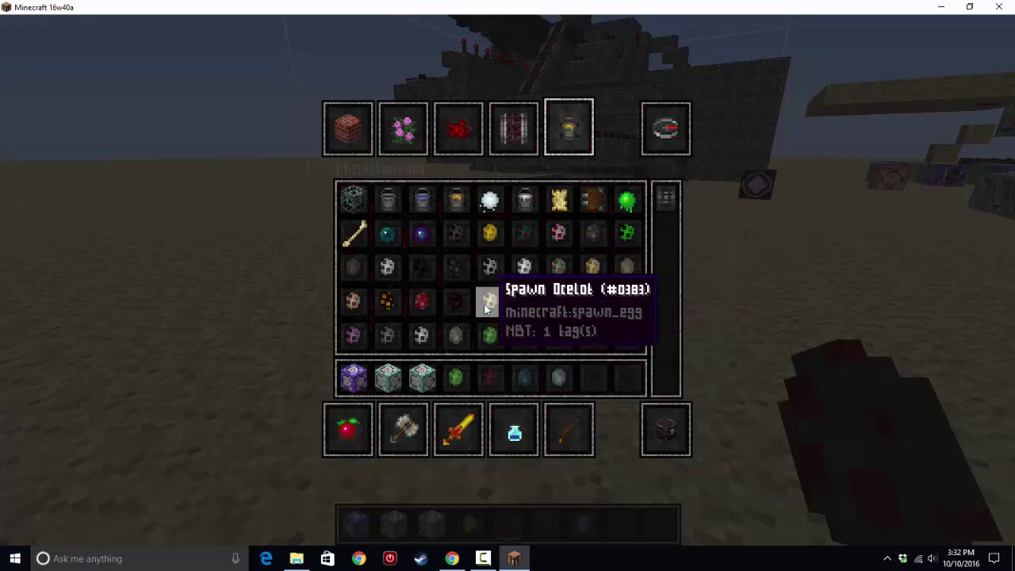
pyautogui.click(587, 378)
pyautogui.scroll(-2, 589, 294)
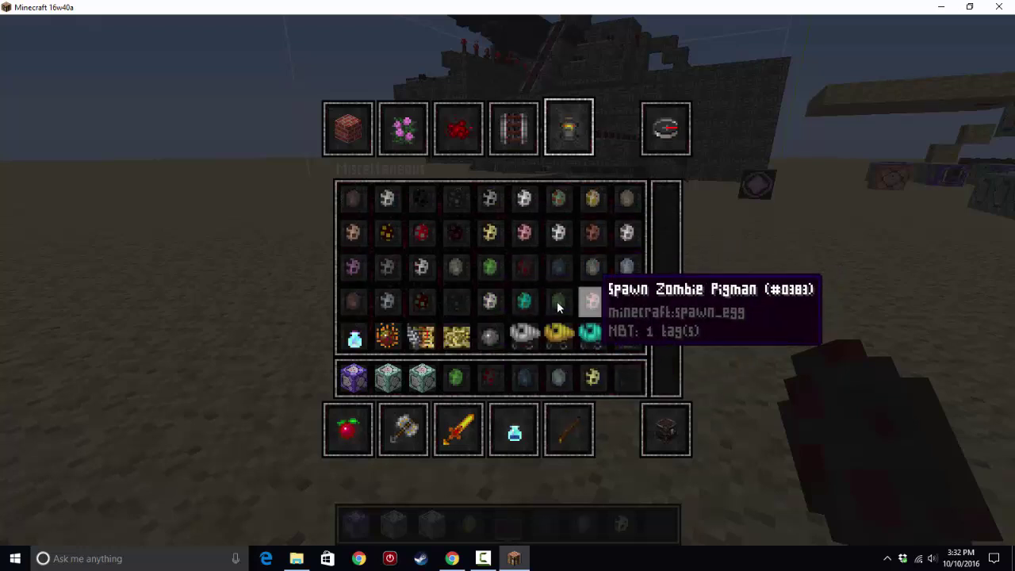
pyautogui.click(620, 382)
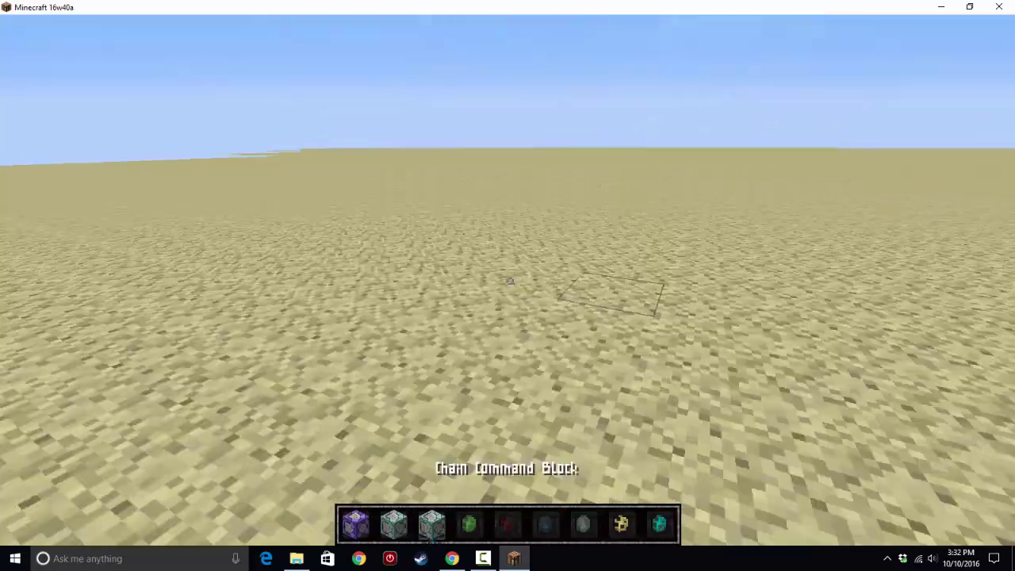
# Spawn a zombie on the open sand and switch to the ocelot spawn egg.
pyautogui.press('9')
pyautogui.rightClick(507, 285)
pyautogui.press('8')
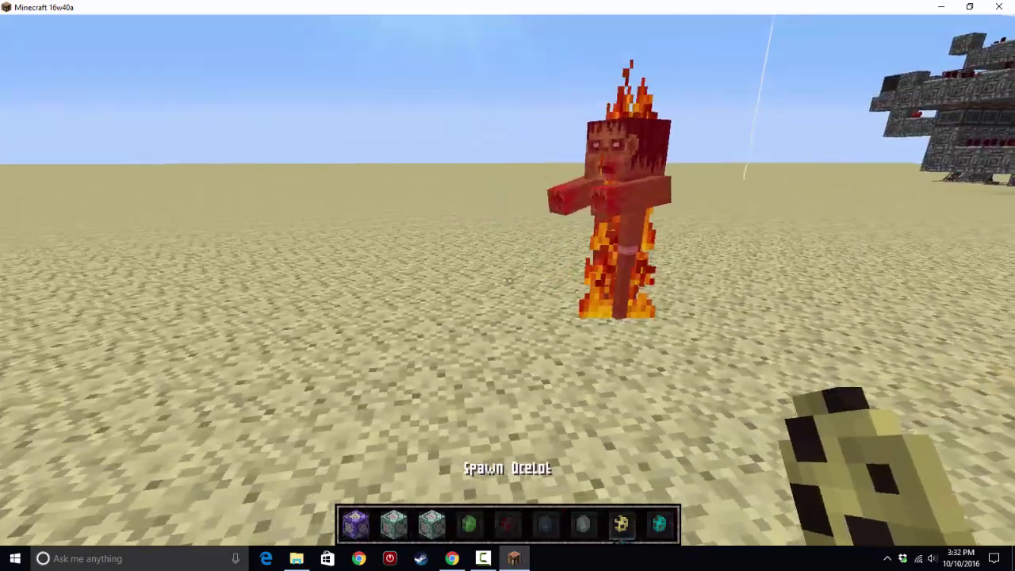